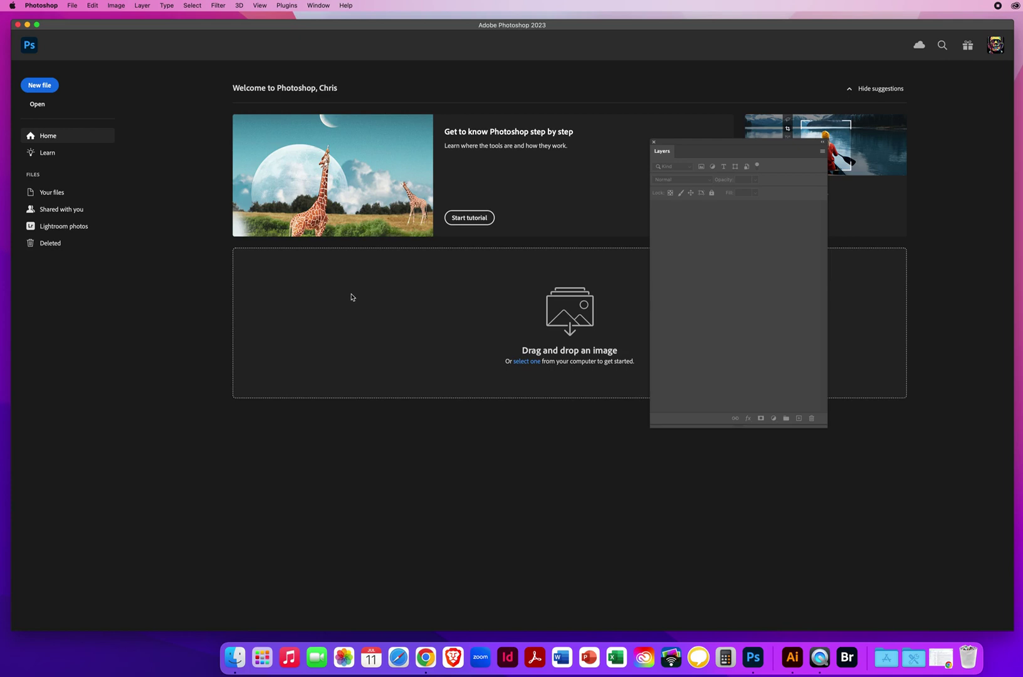
Step: Open 1 The Roller Coaster.jpg from Desktop > PS DEMOS > PS - CHAPTER 5 > 5.4 Magic Wand Coaster
click(72, 6)
click(77, 27)
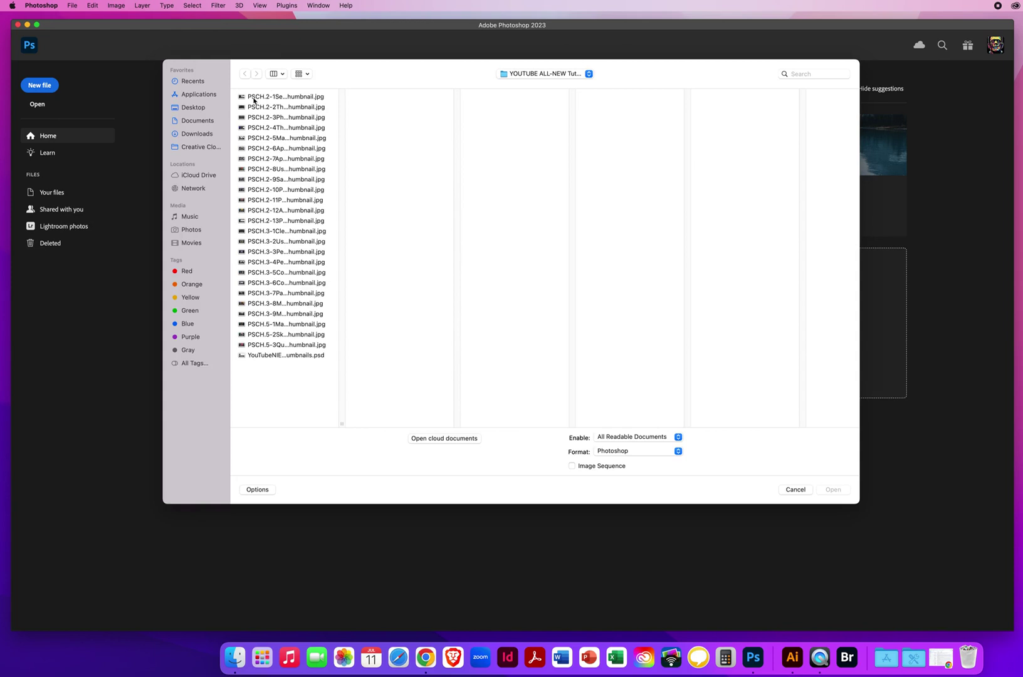
click(196, 106)
click(285, 96)
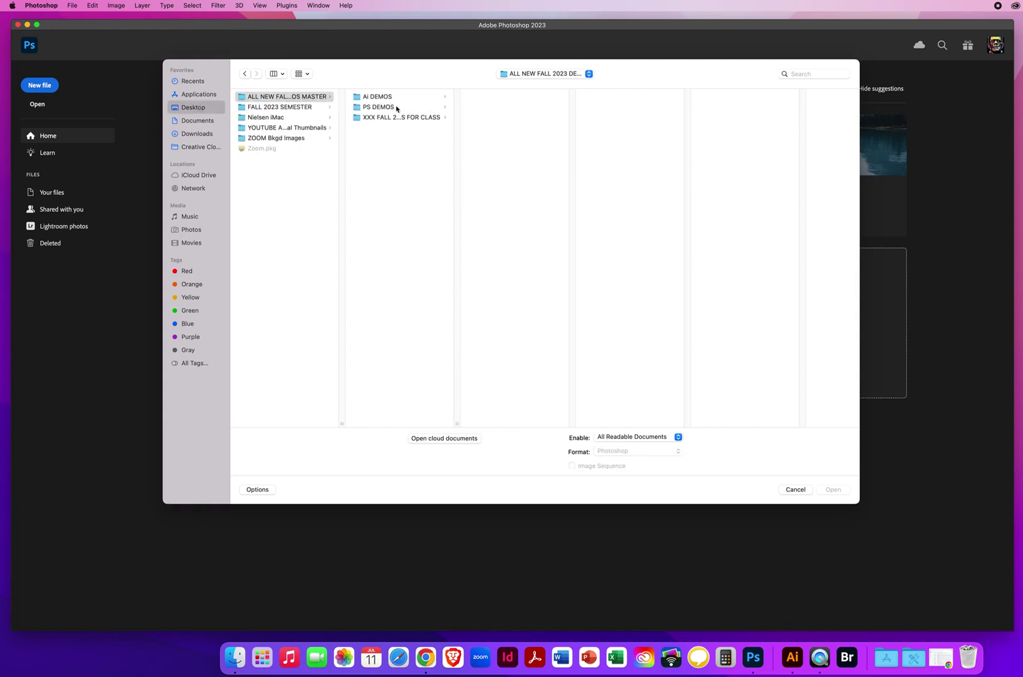
click(392, 107)
click(511, 117)
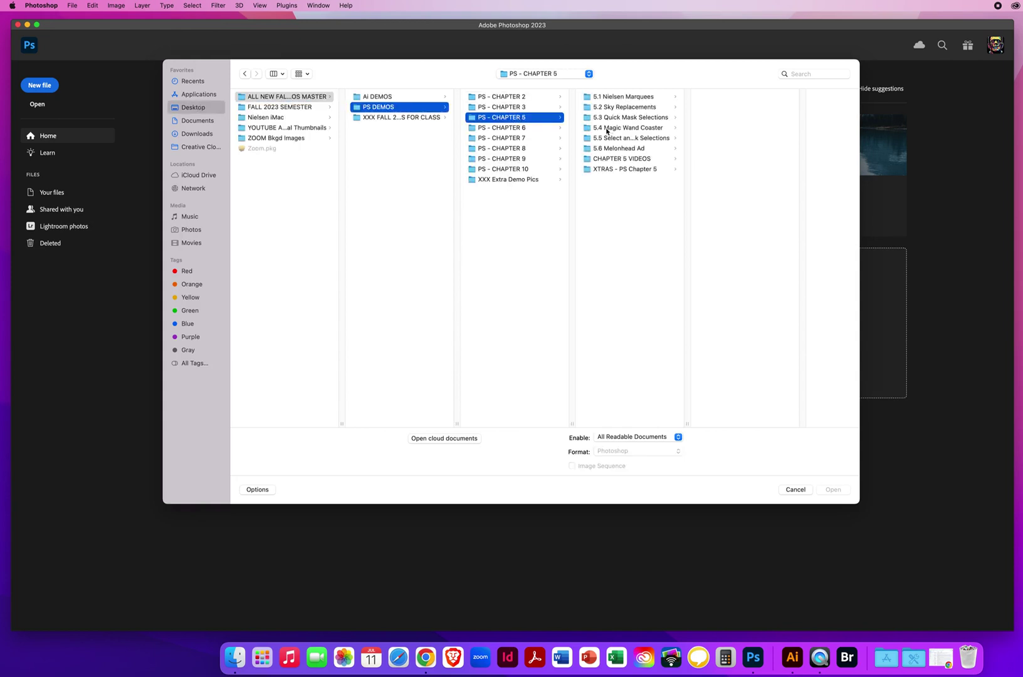
click(607, 129)
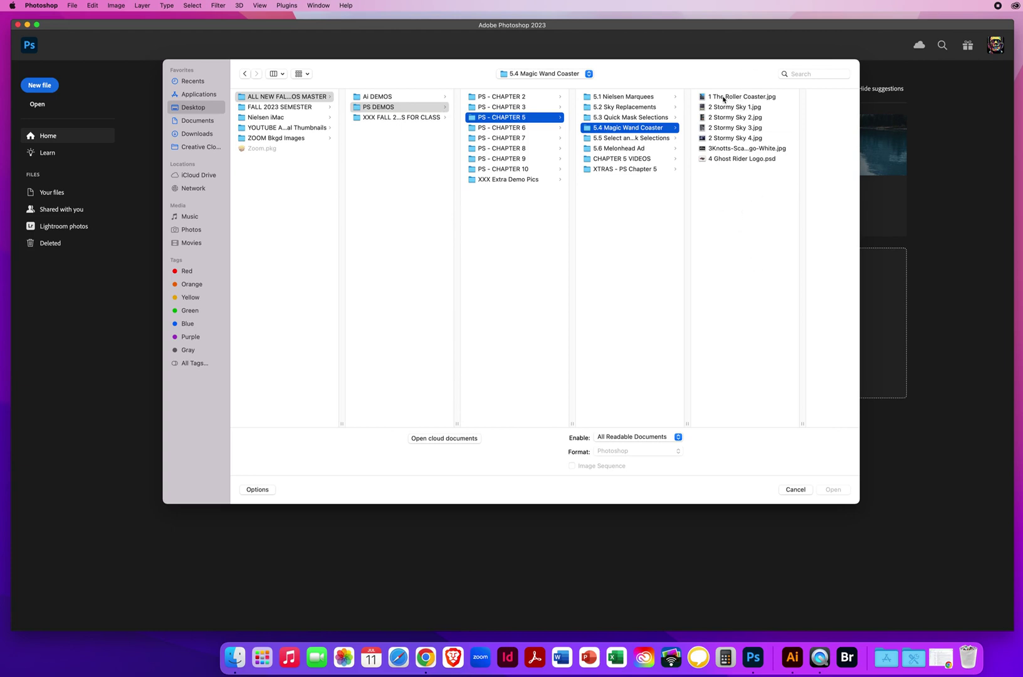
click(722, 98)
click(833, 491)
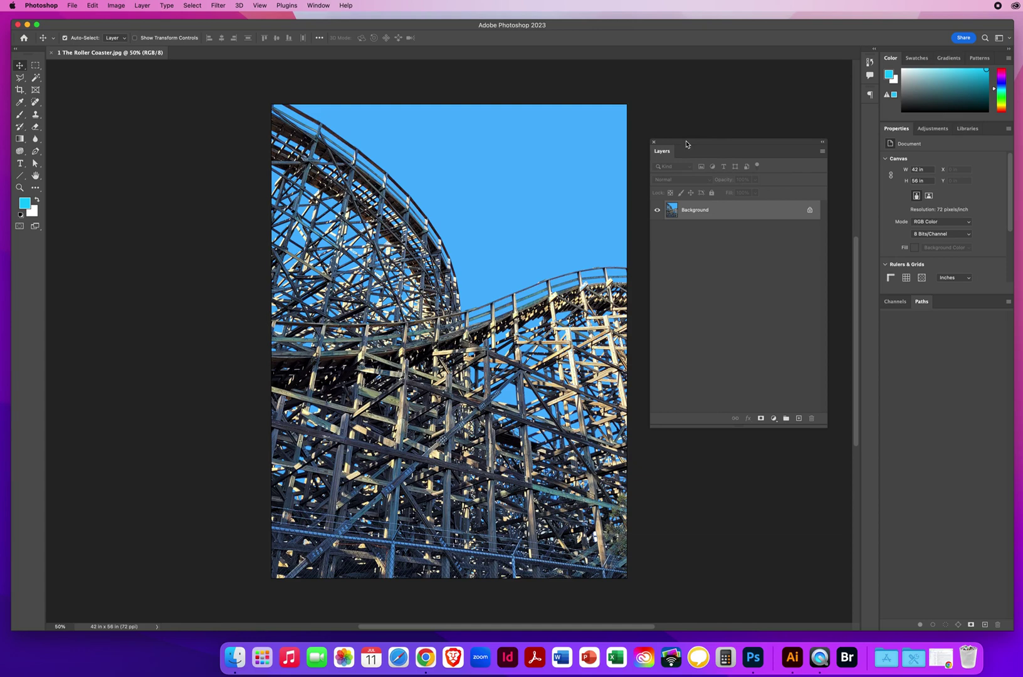
Step: Rearrange the Layers panel, rename Background to an editable COASTER layer, and restore default black/white colours
drag(691, 142, 703, 107)
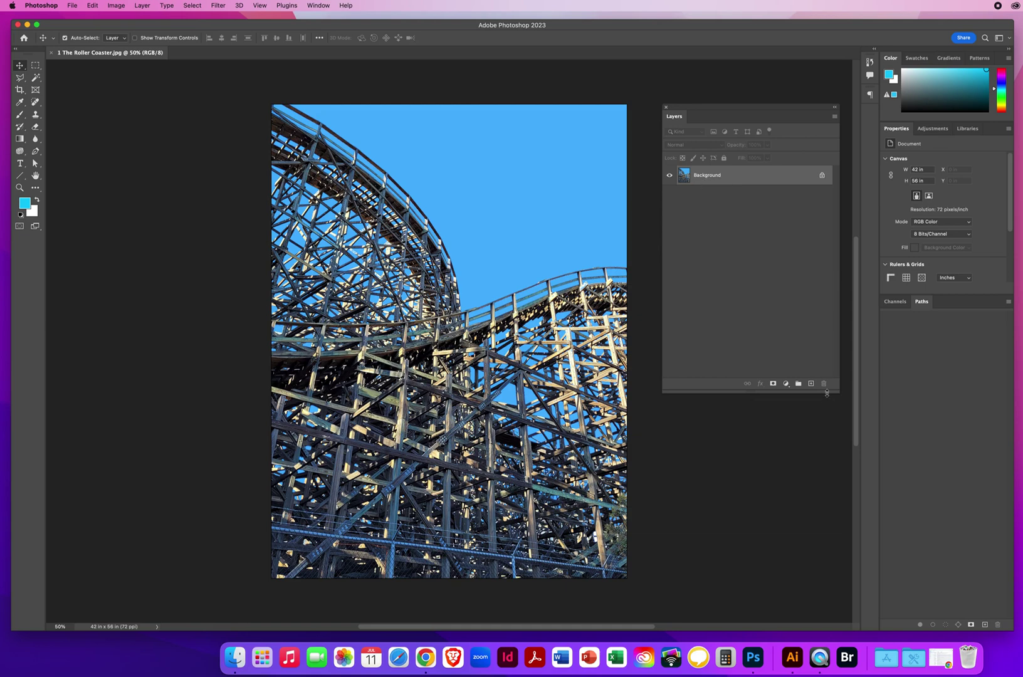
drag(838, 392, 822, 400)
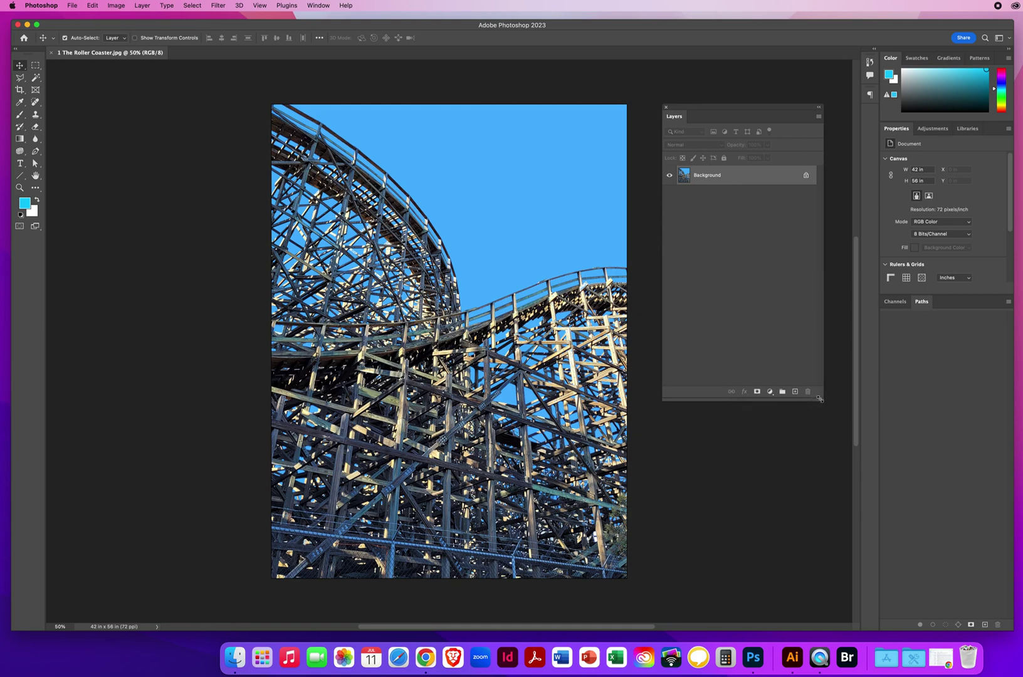
double_click(707, 178)
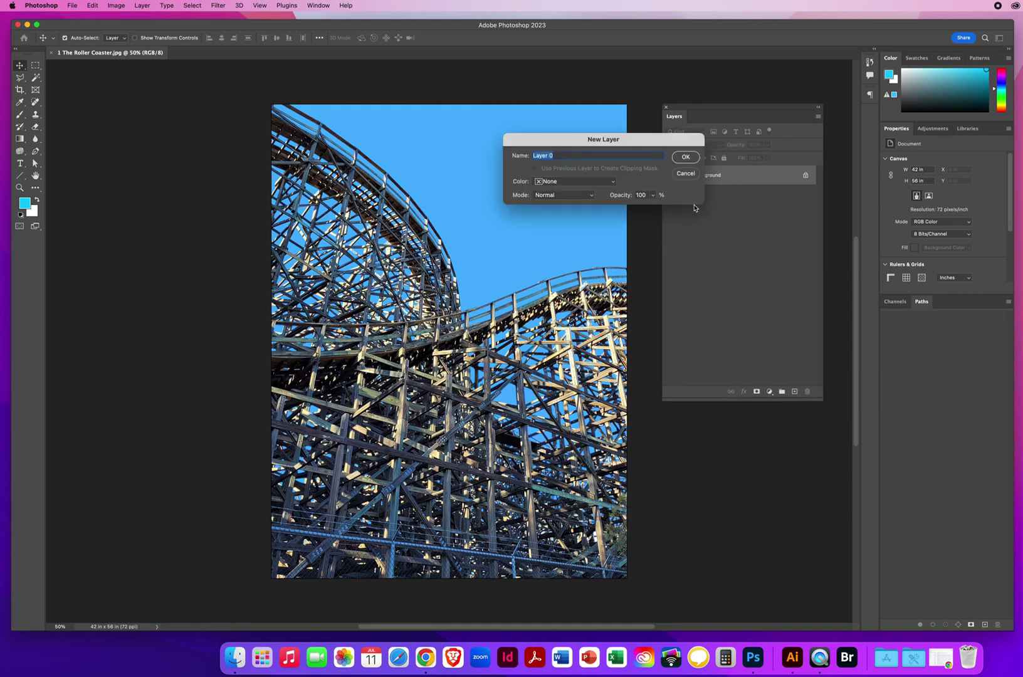
text(COASTER)
key(Return)
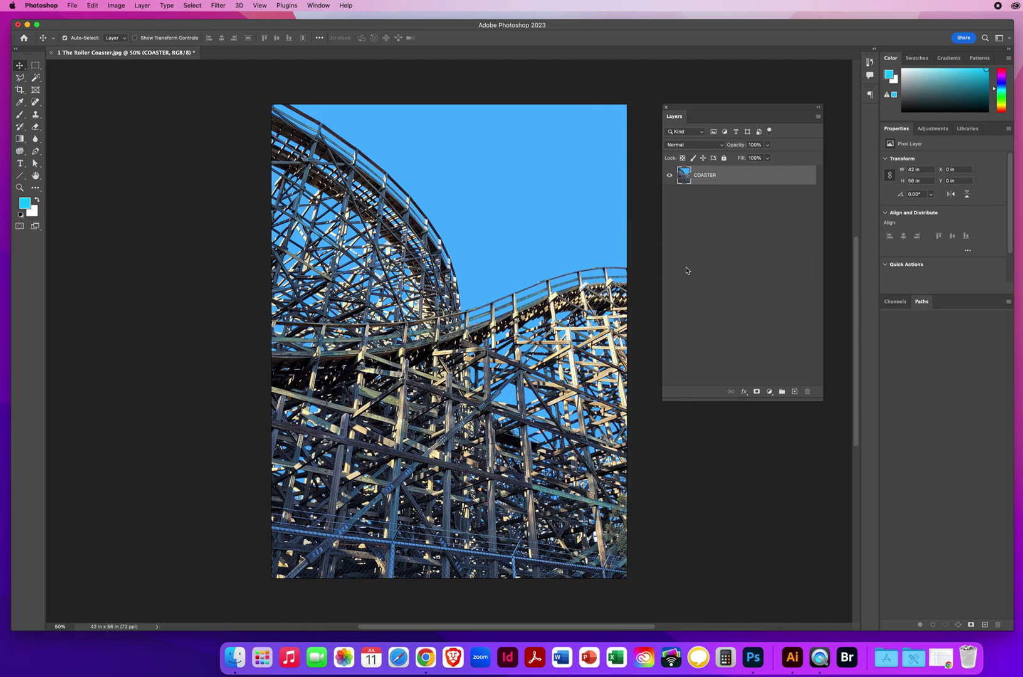
key(d)
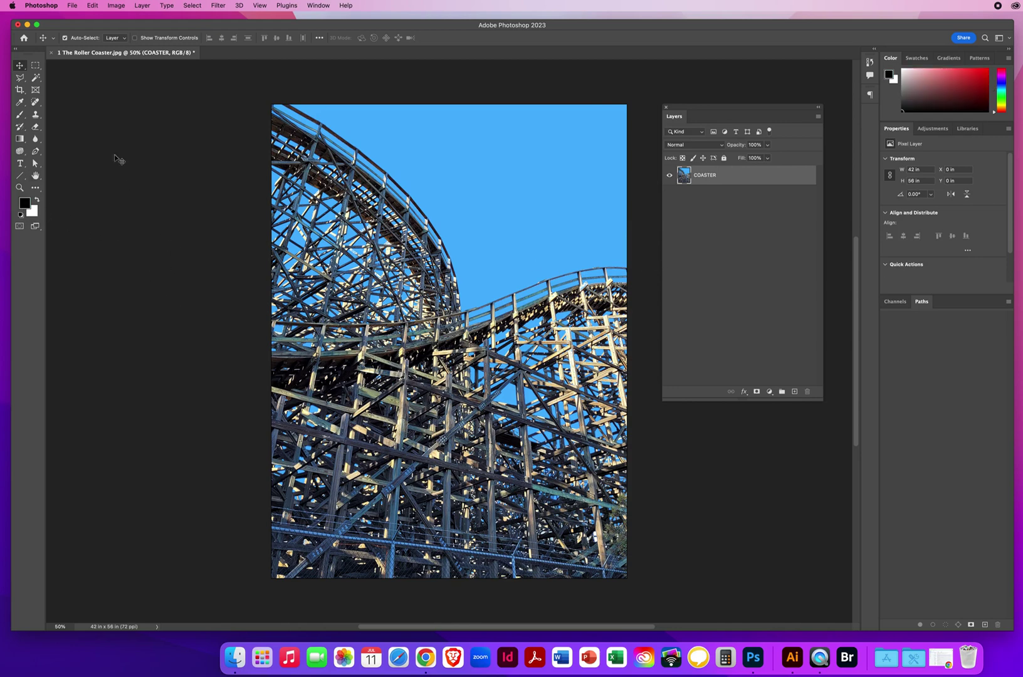
Step: Test a Magic Wand selection on the blue sky, then deselect it
click(36, 77)
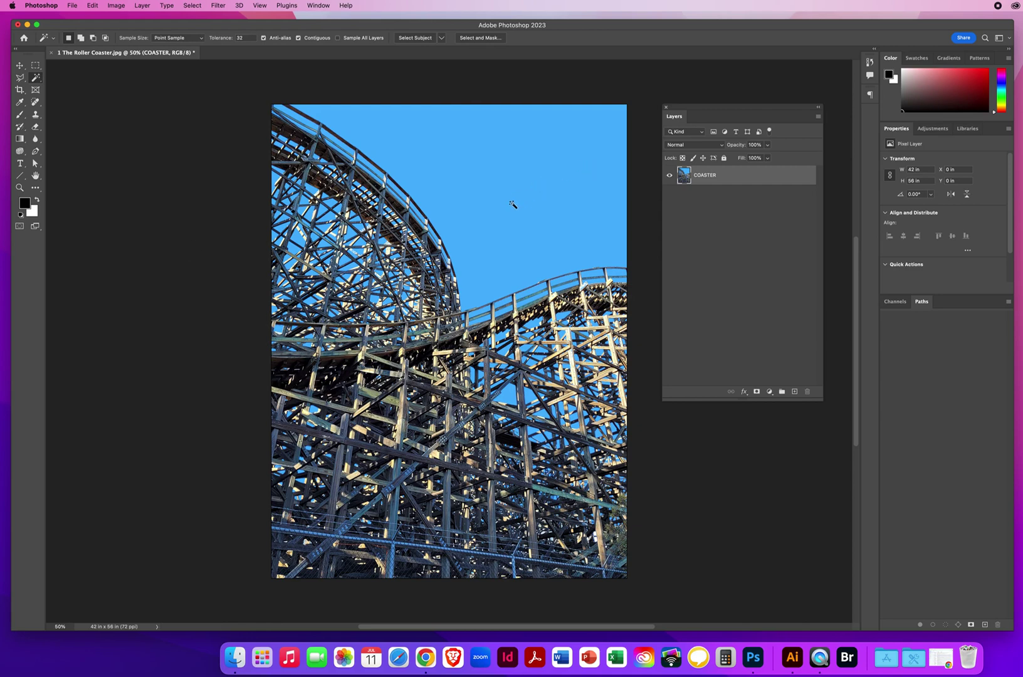
click(502, 161)
key(super+d)
Step: With Contiguous off, select all blue sky, restore Contiguous, delete the sky and deselect
click(298, 38)
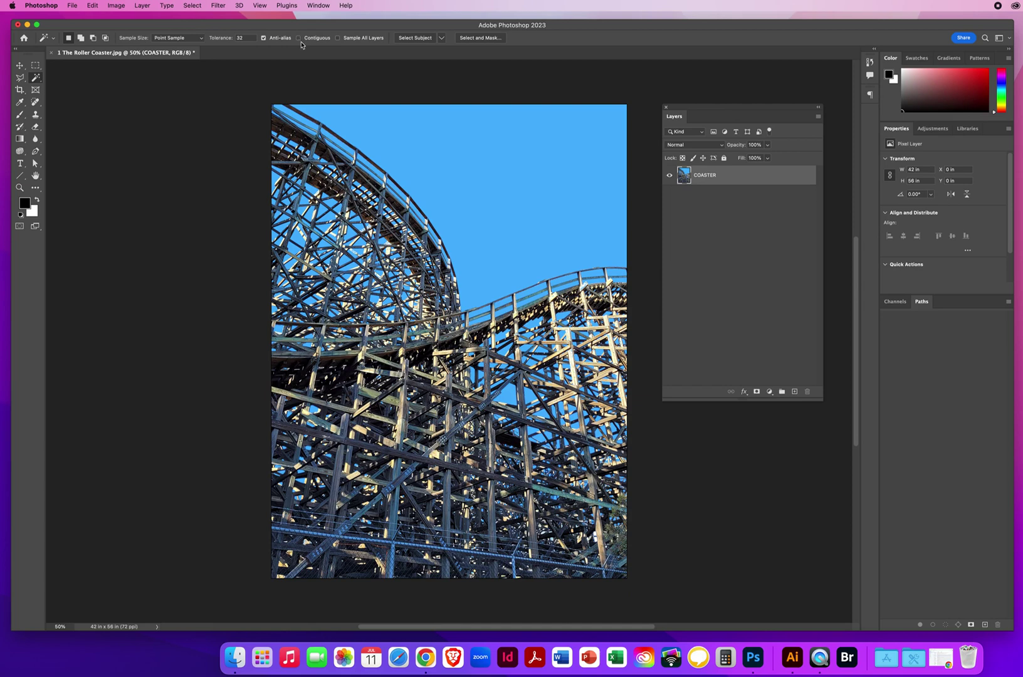
click(504, 177)
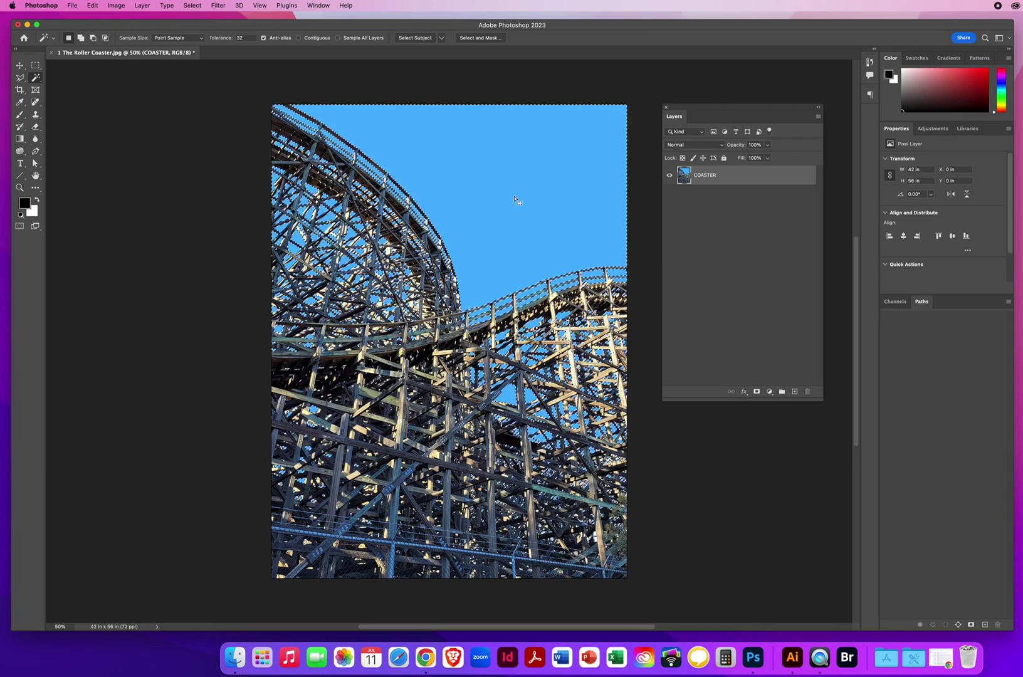
click(299, 38)
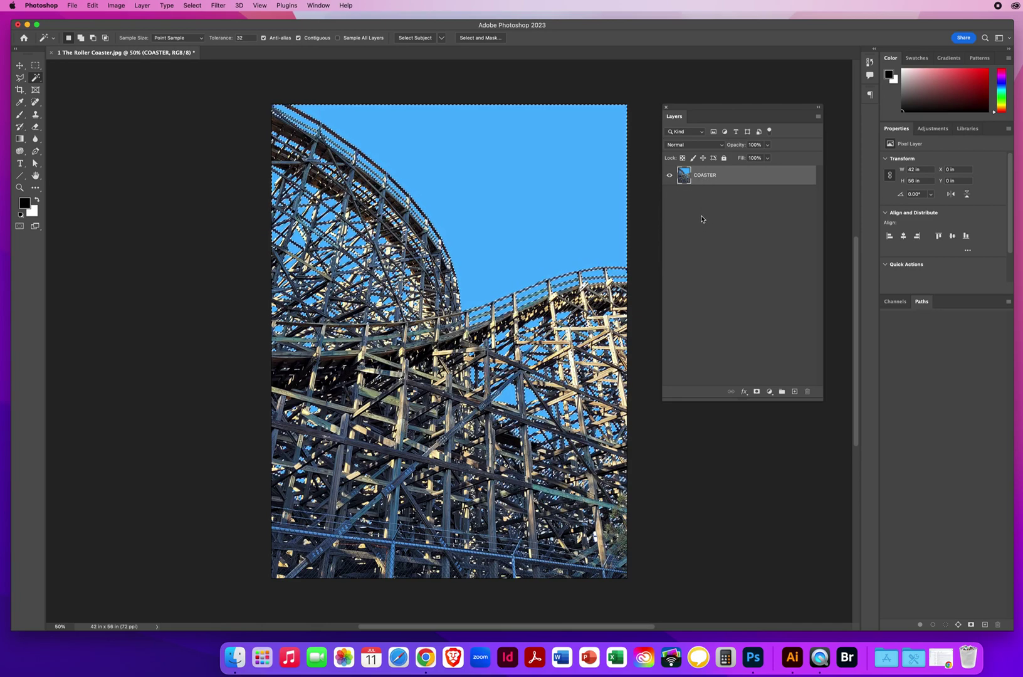
key(Delete)
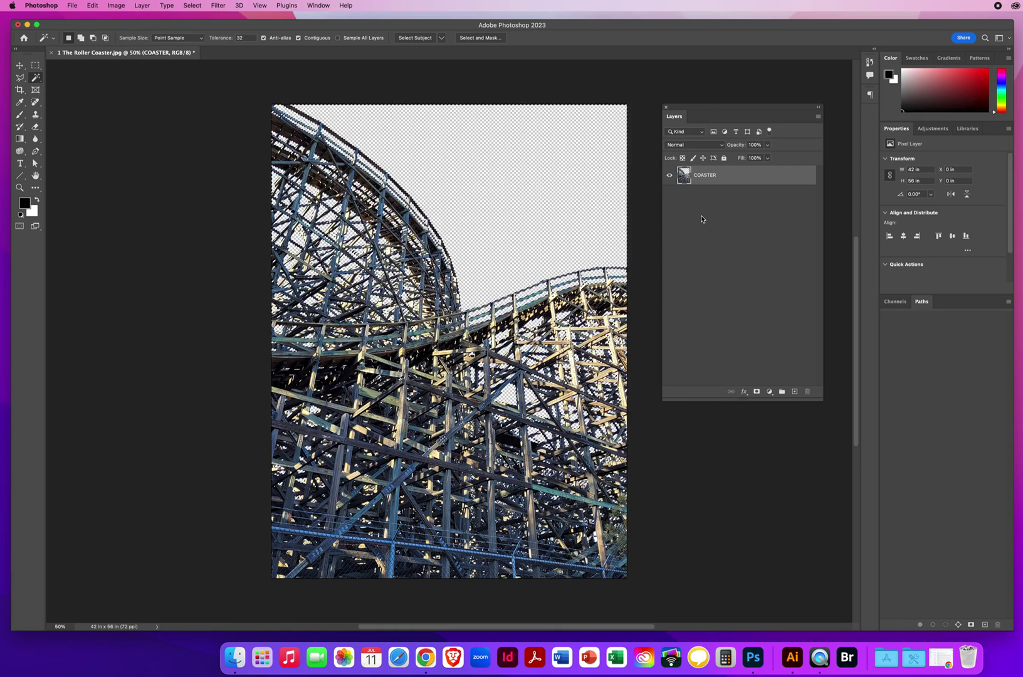
key(super+d)
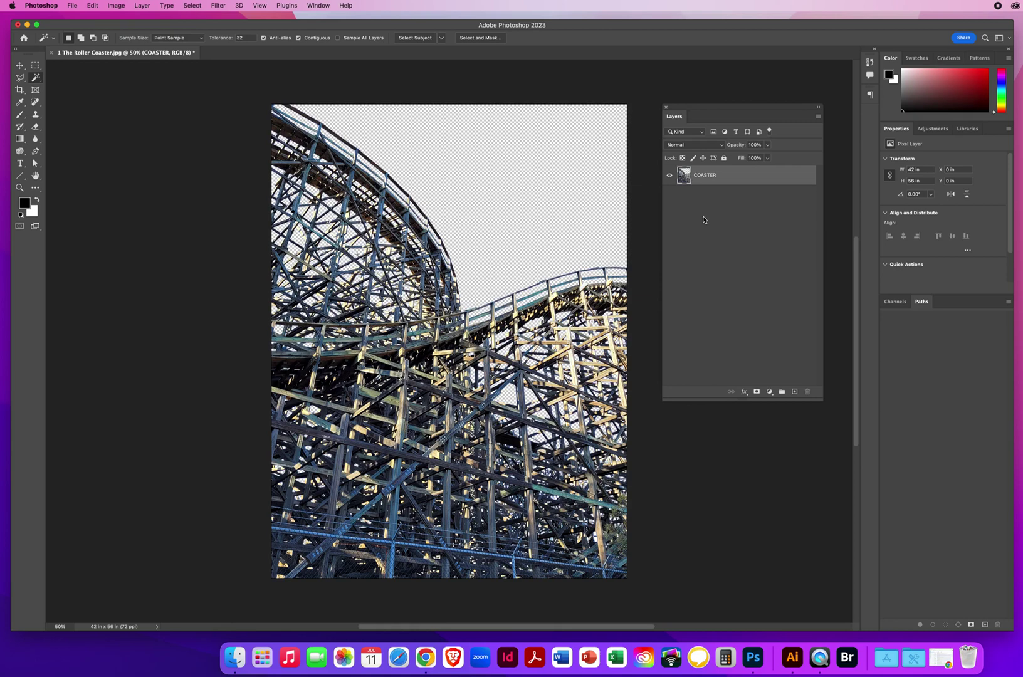
Step: Preview the four Stormy Sky images and open 2 Stormy Sky 1.jpg
click(73, 6)
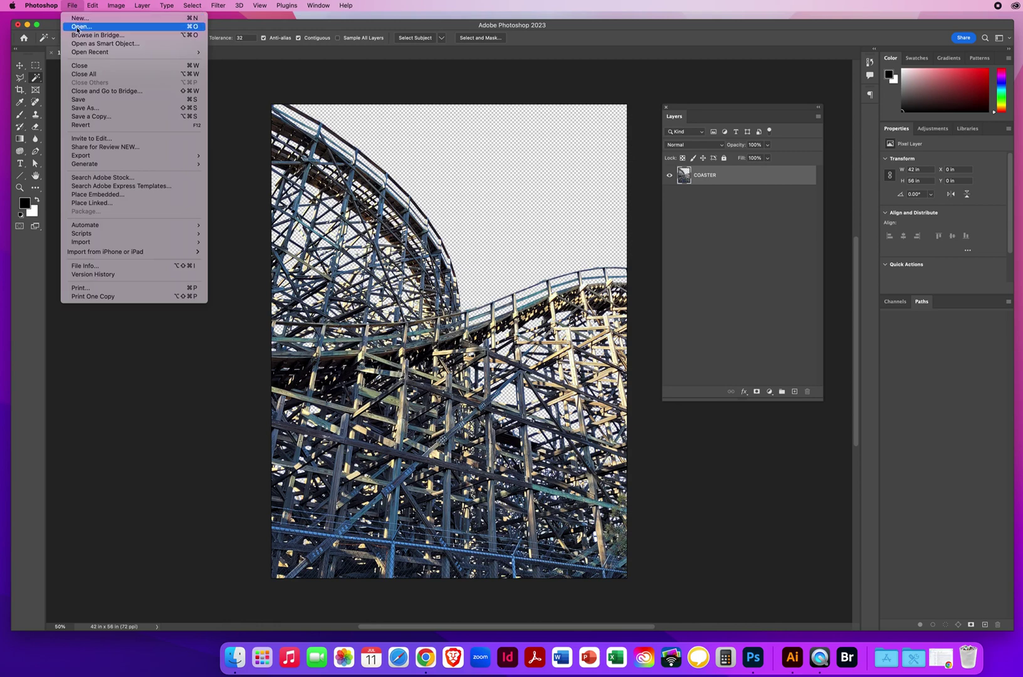
click(81, 26)
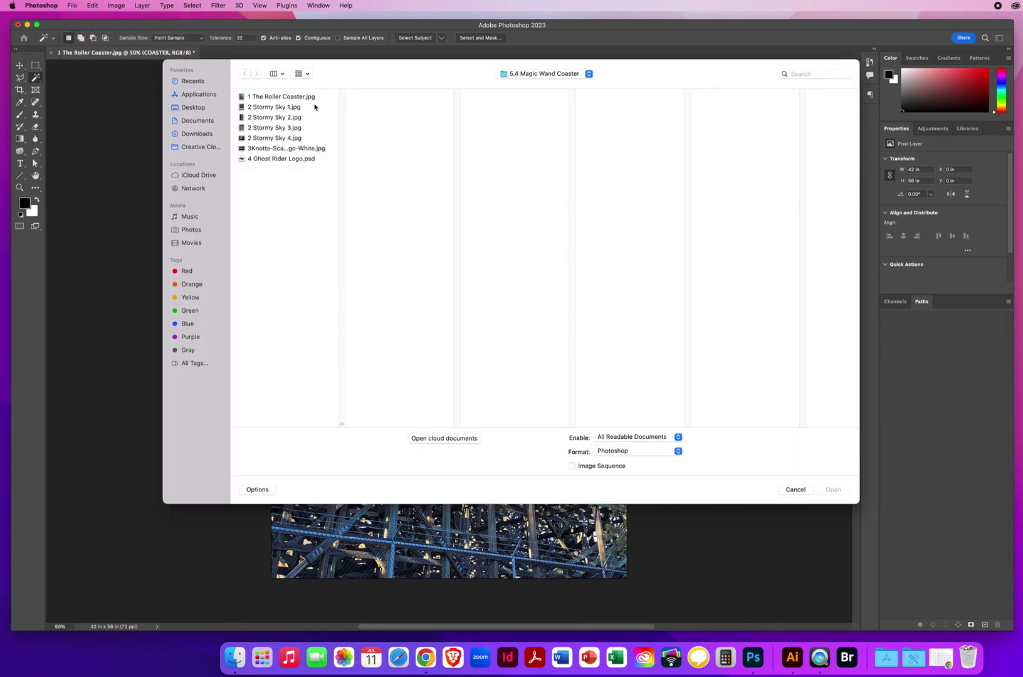
click(308, 110)
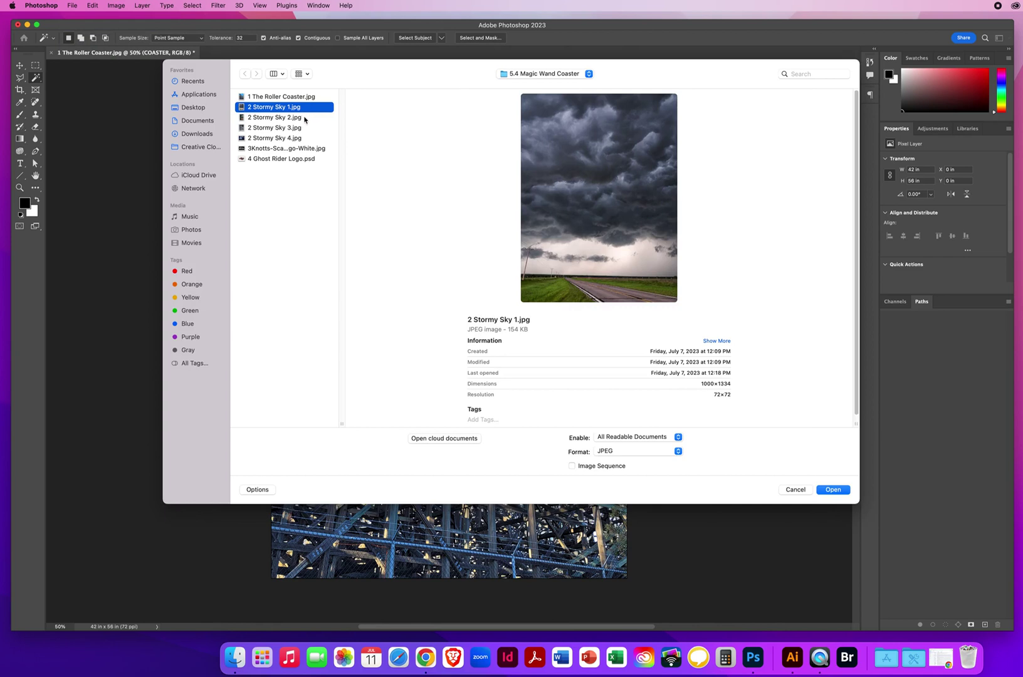
click(304, 120)
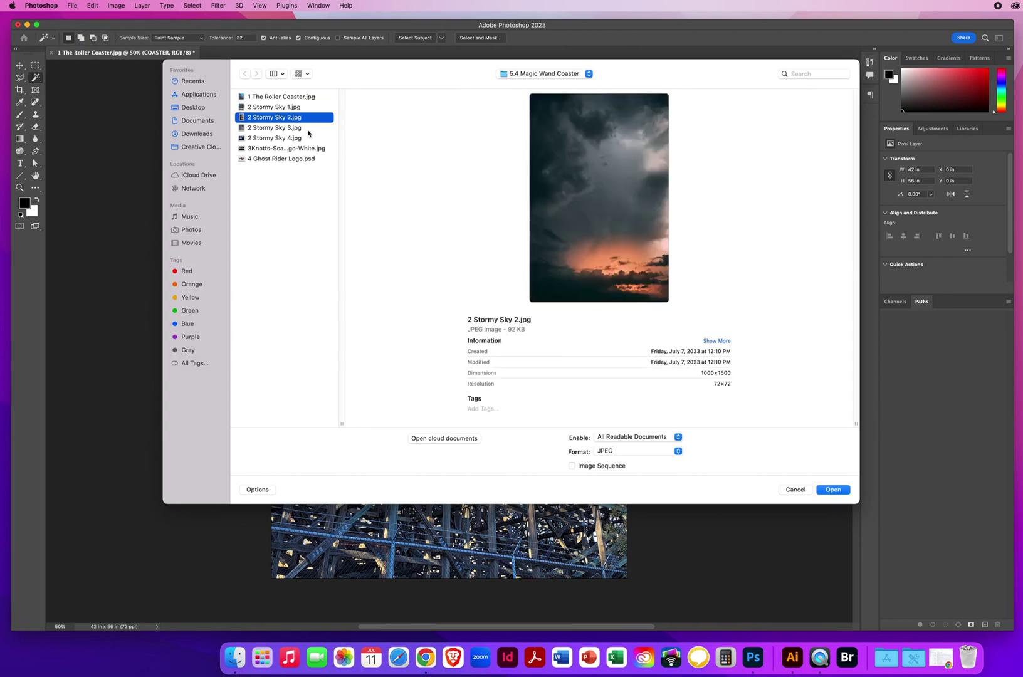
click(305, 129)
click(306, 141)
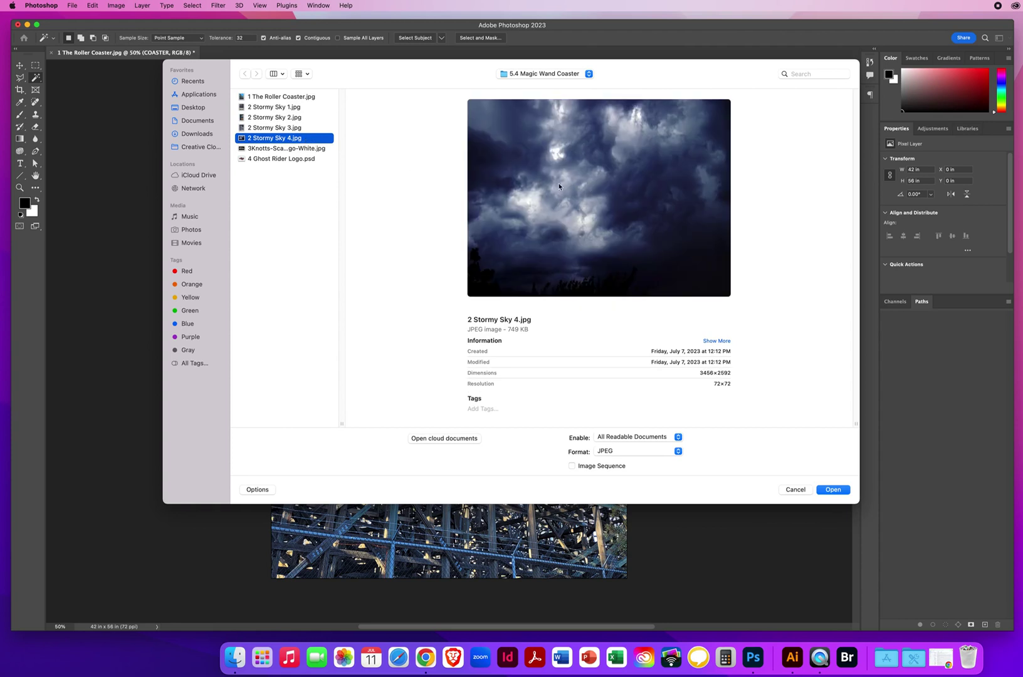
click(307, 108)
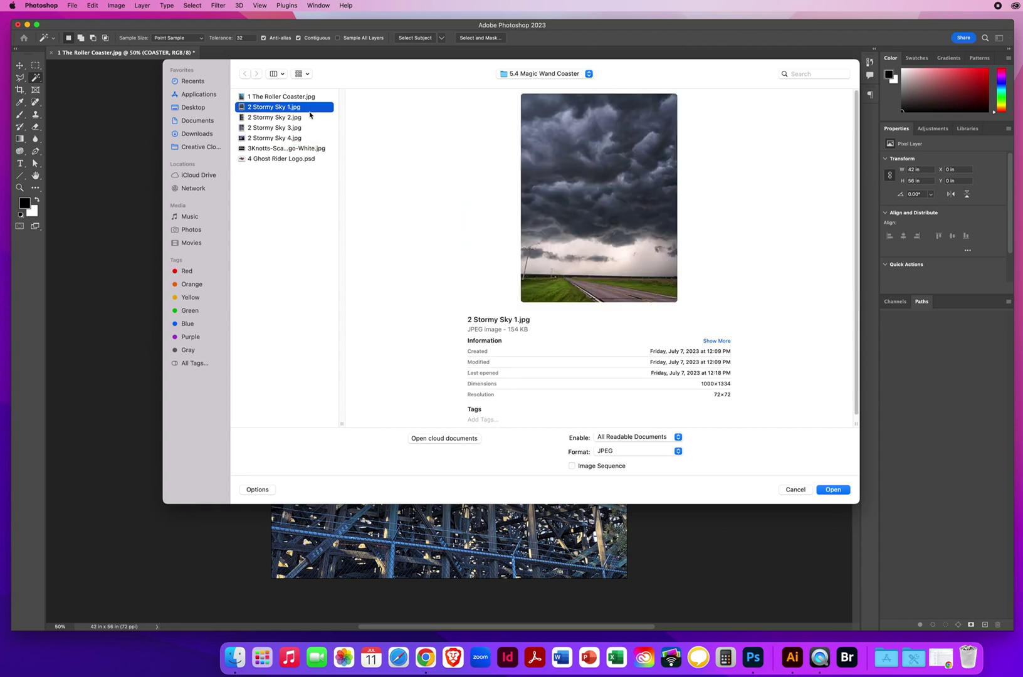
click(308, 119)
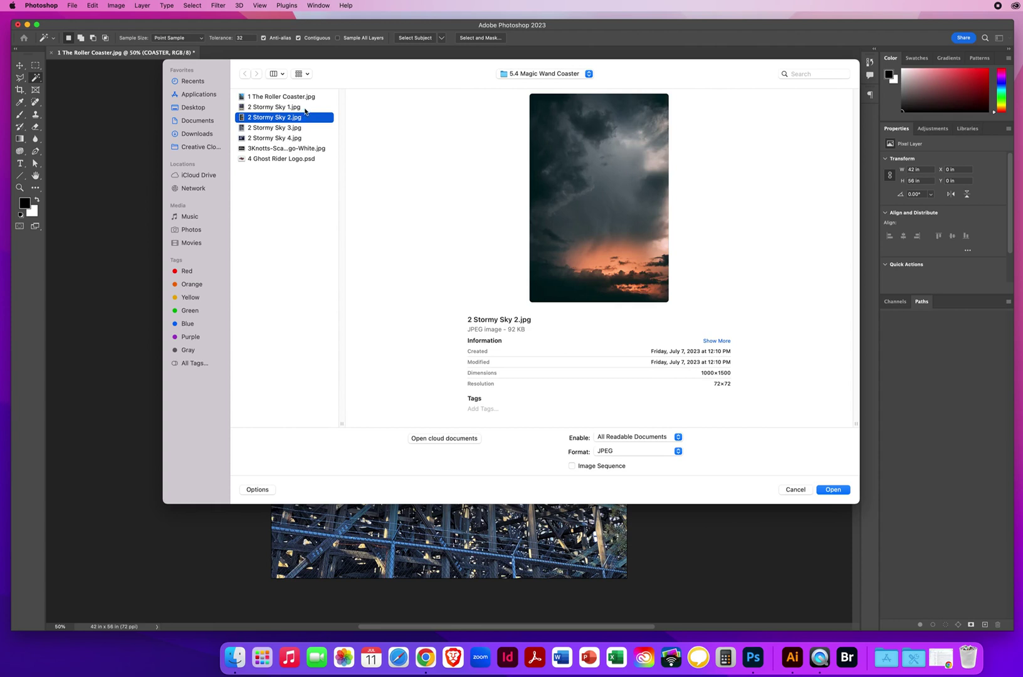
click(306, 109)
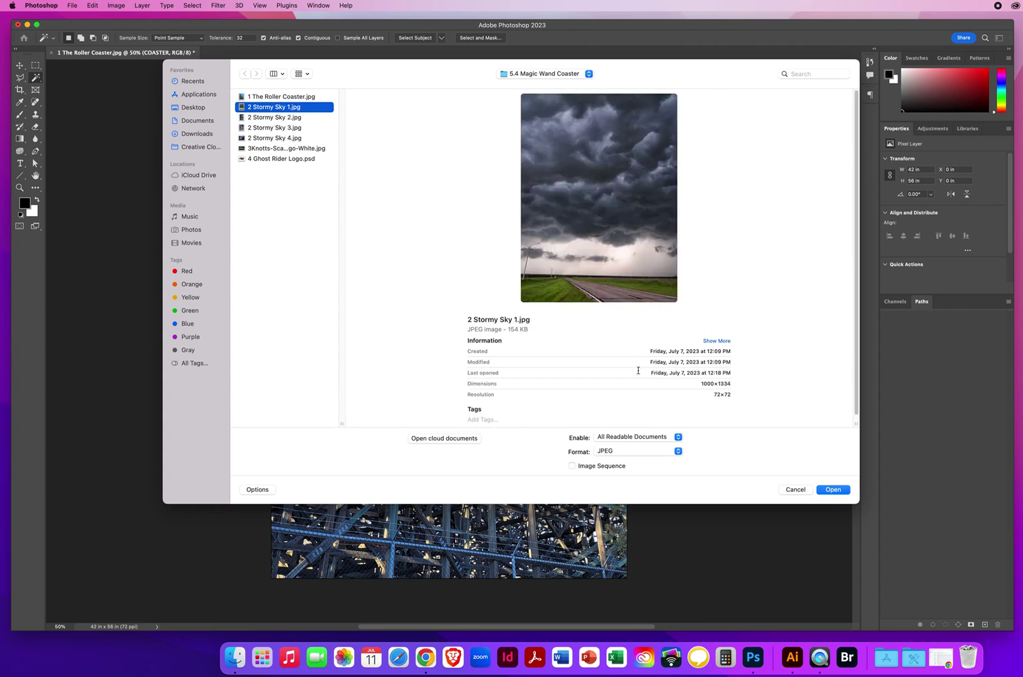
click(832, 489)
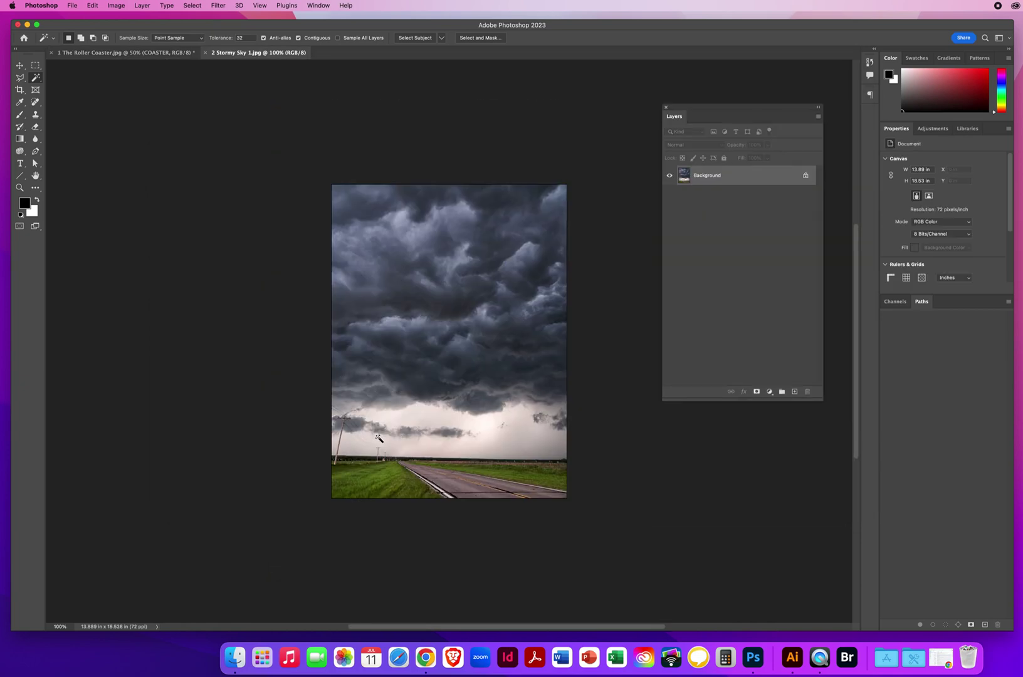
Step: Drag the stormy sky into the coaster document as Layer 1 beneath COASTER, nudged upper right
click(19, 66)
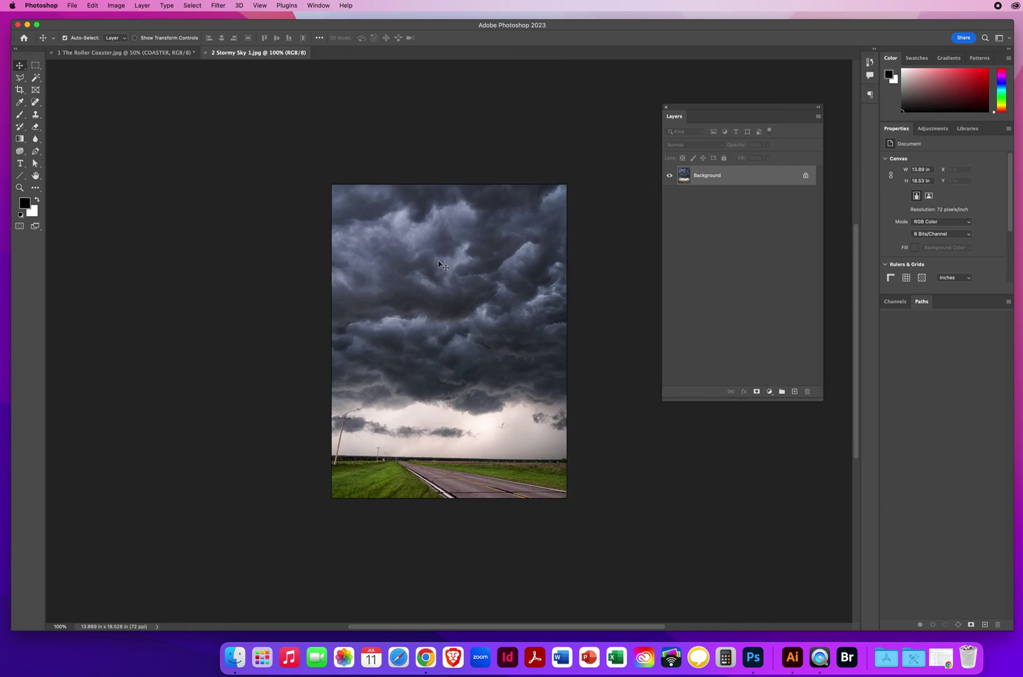
drag(439, 266, 198, 104)
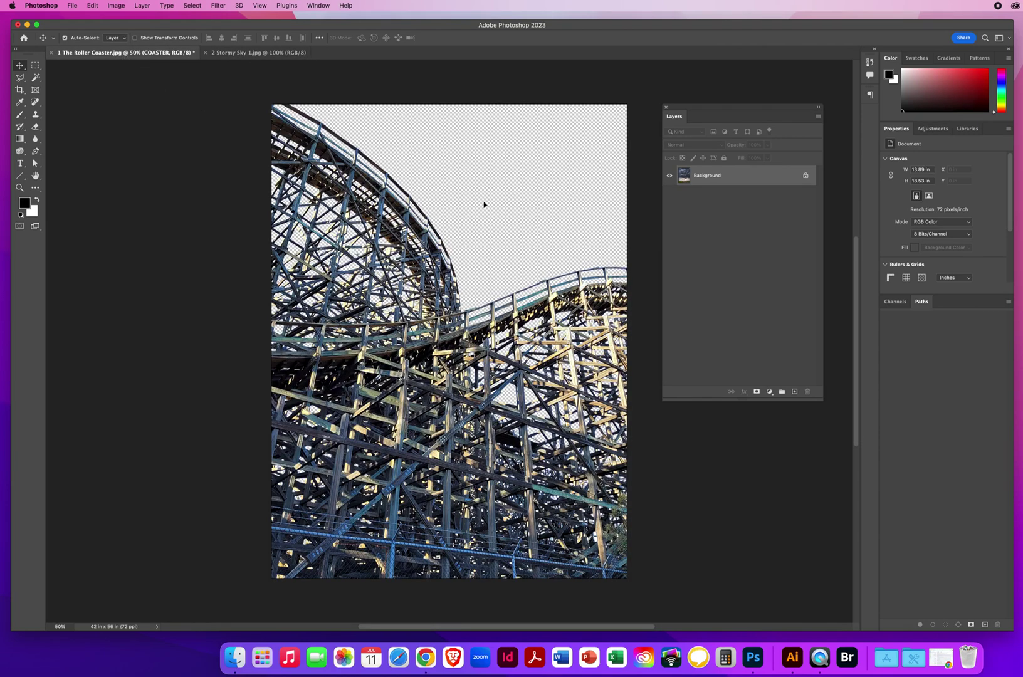
drag(516, 234, 534, 229)
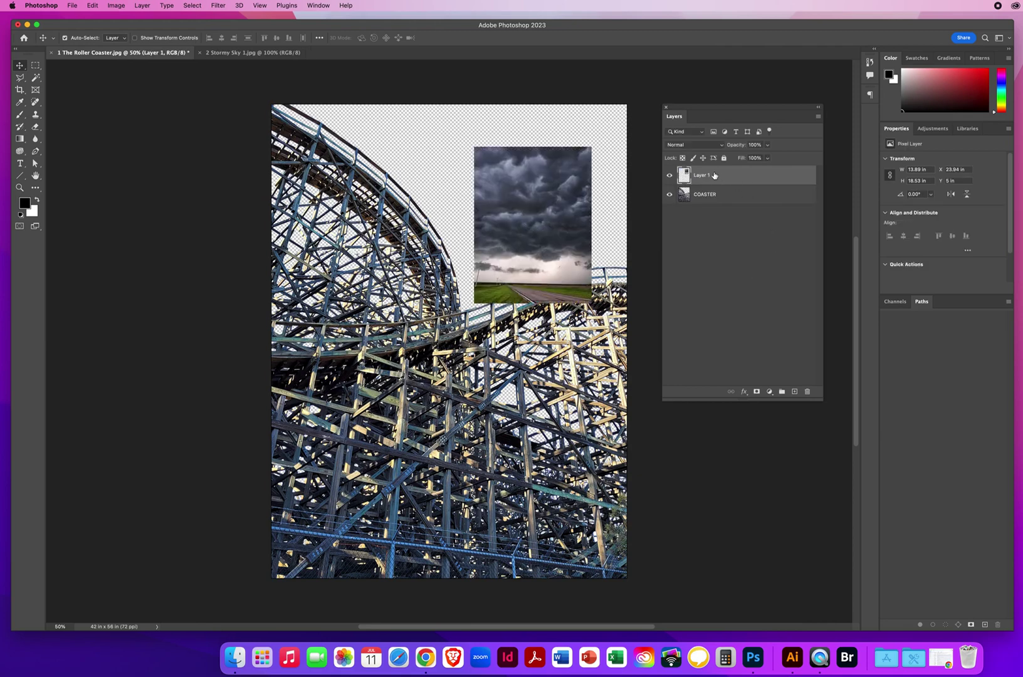
drag(719, 176, 722, 209)
drag(556, 201, 585, 160)
Step: Free Transform the sky layer up to 52.1 × 69.49 in so it fills the canvas
click(19, 188)
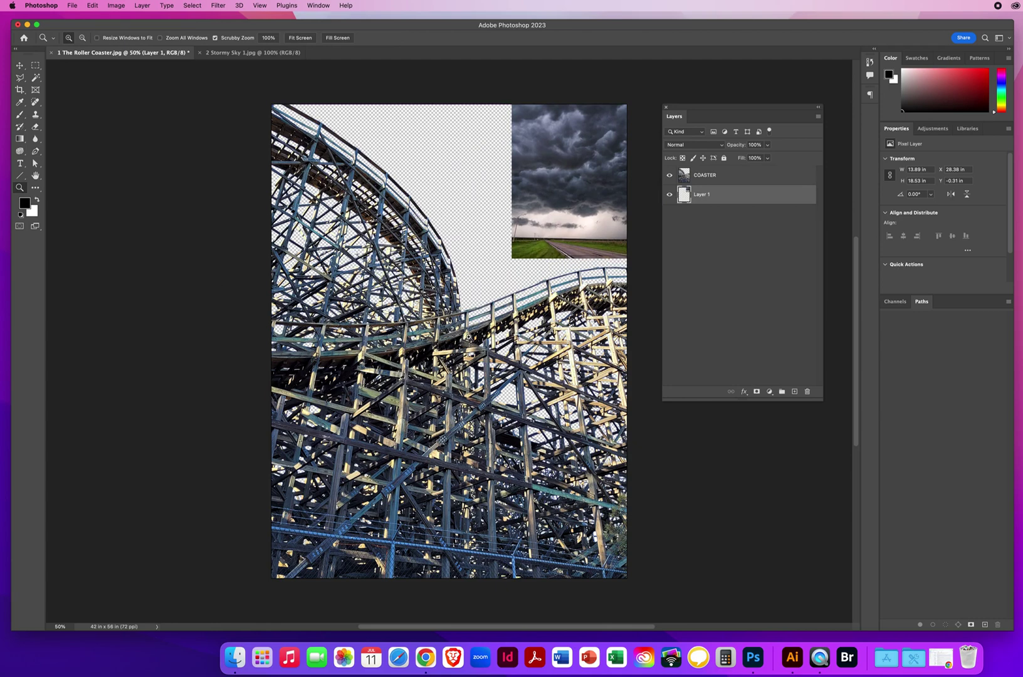
drag(470, 337, 446, 336)
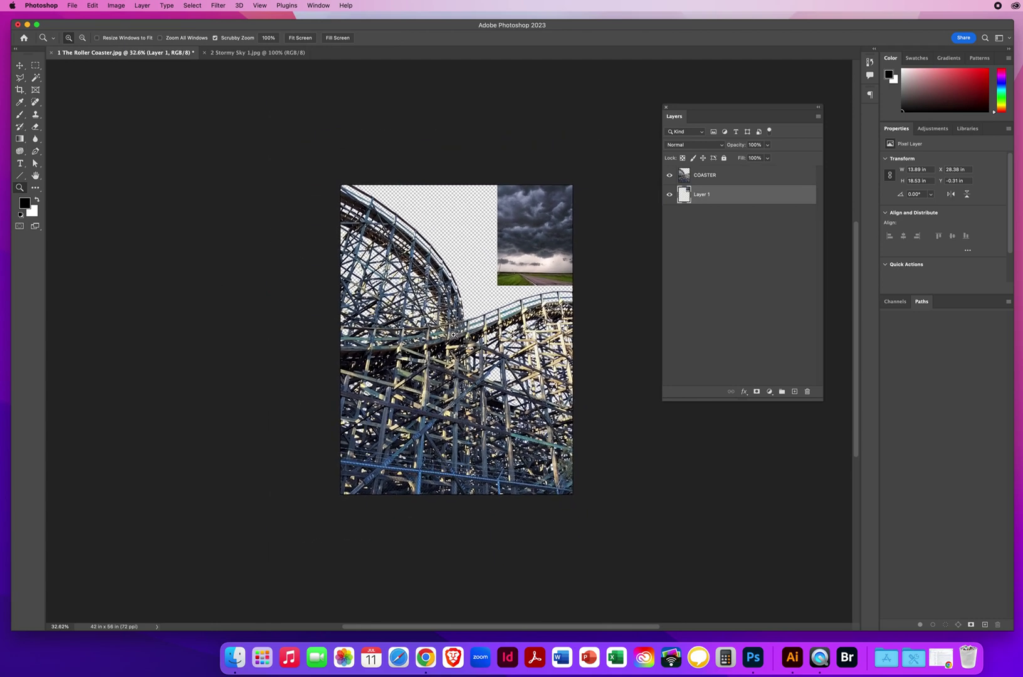
click(20, 65)
mouse_move(541, 250)
mouse_down()
mouse_move(469, 288)
mouse_move(539, 247)
mouse_move(525, 257)
mouse_up()
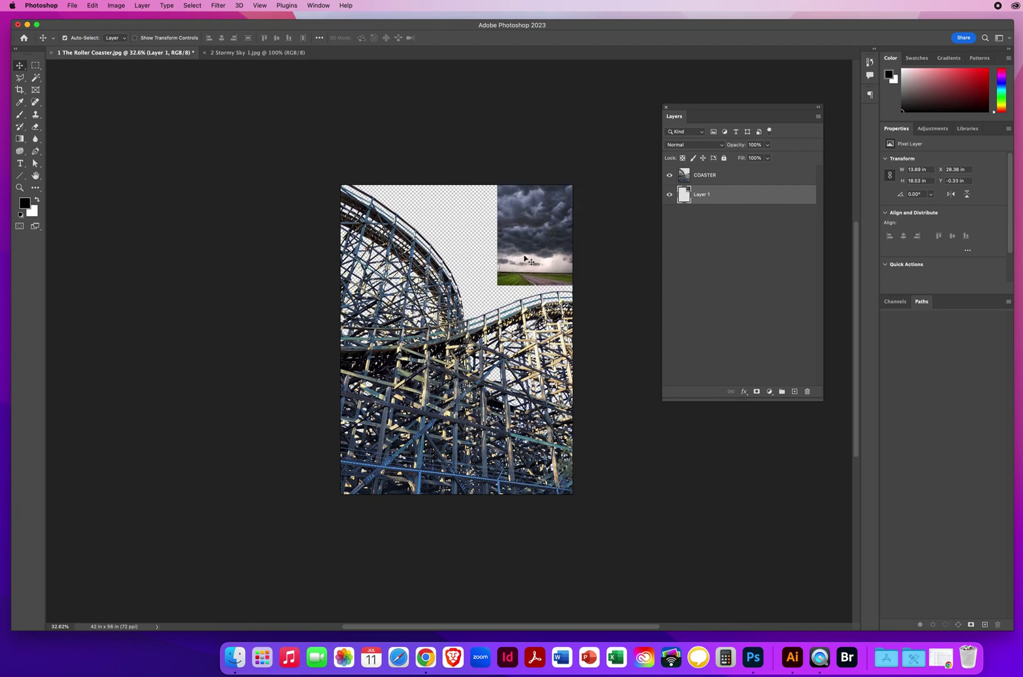
key(super+t)
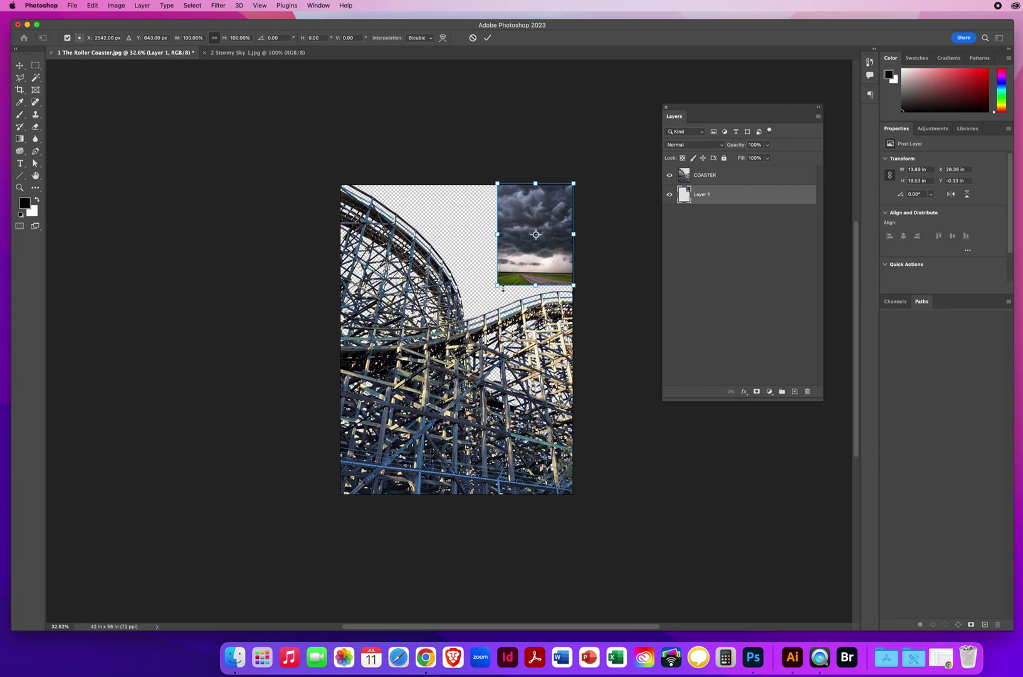
drag(495, 288, 229, 524)
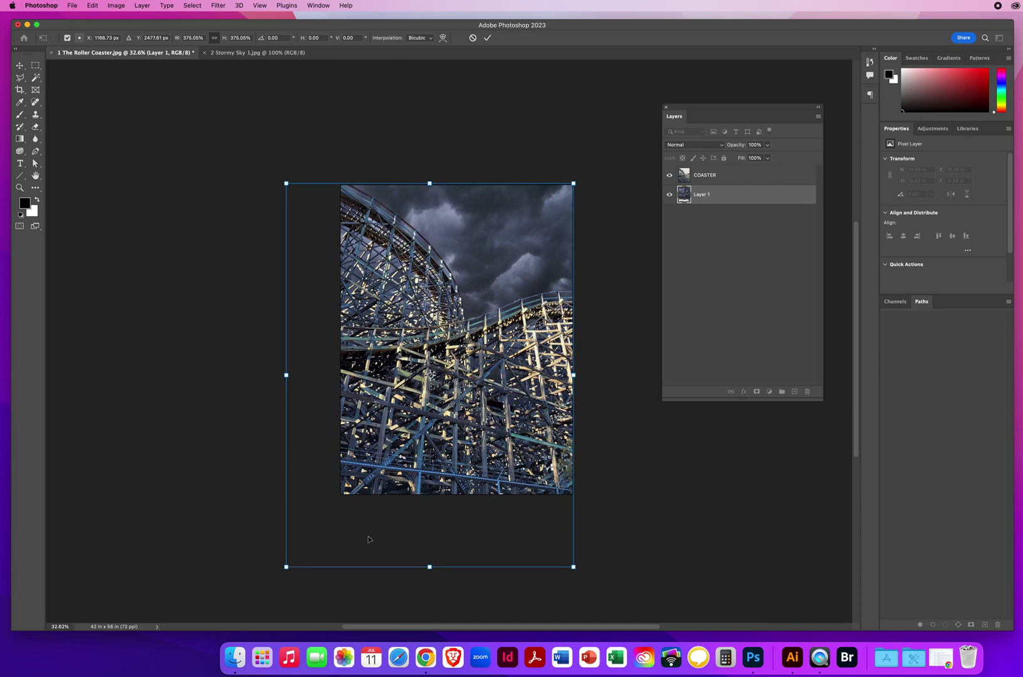
key(Return)
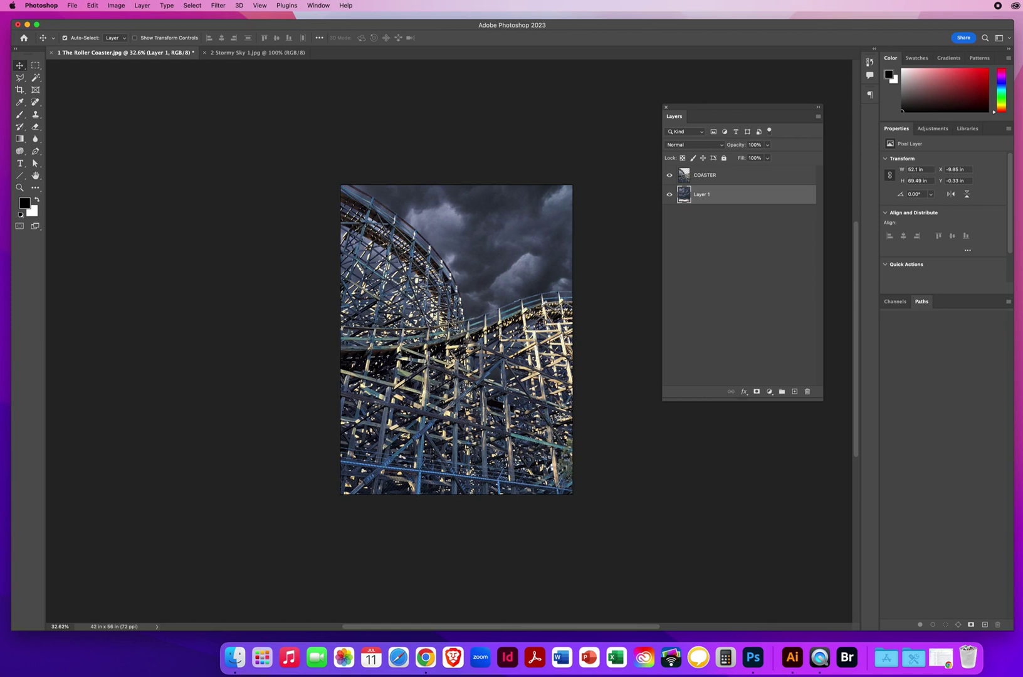
Step: Activate the COASTER layer and Cmd-click its thumbnail to load the coaster outline as a selection
click(728, 176)
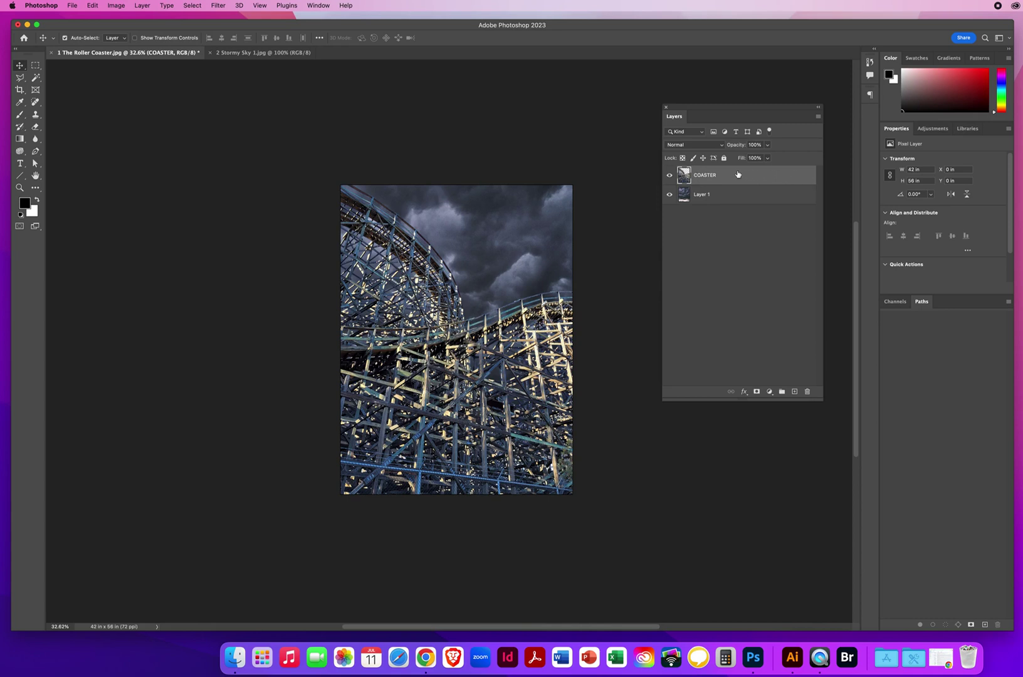
super+click(685, 174)
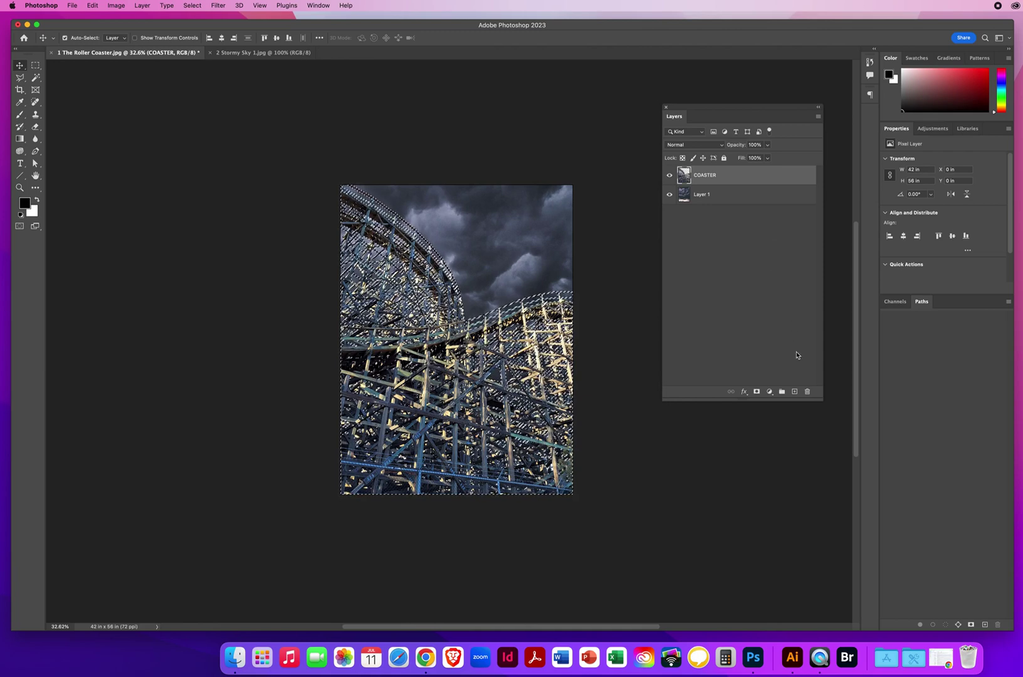
Step: Create a new layer above COASTER and name it COASTER FILL
click(794, 392)
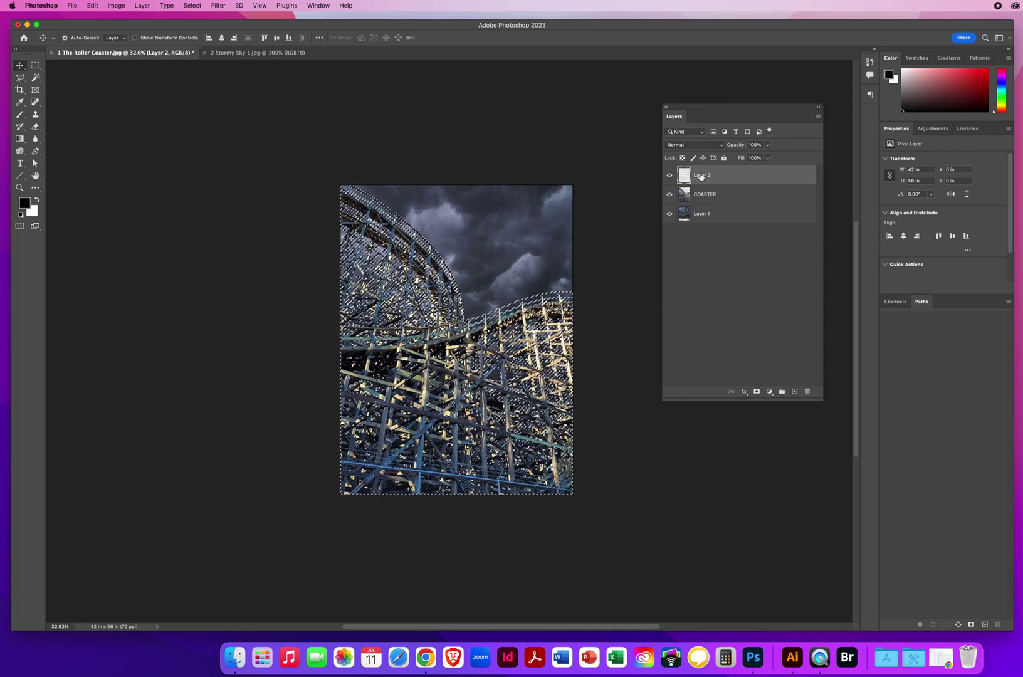
double_click(702, 176)
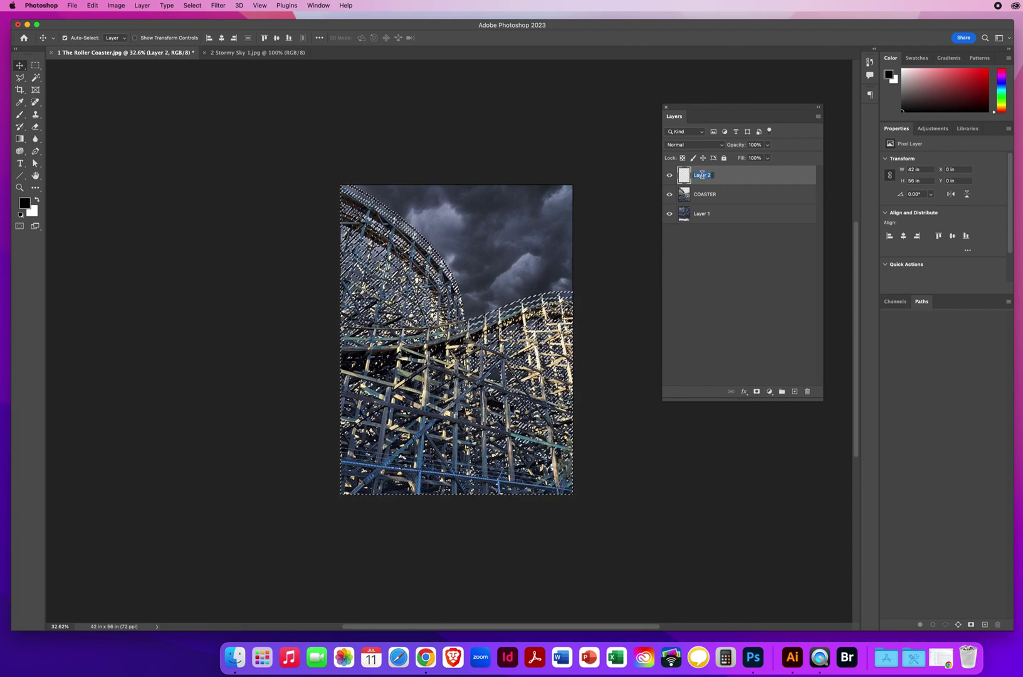
text(COASTER FILL)
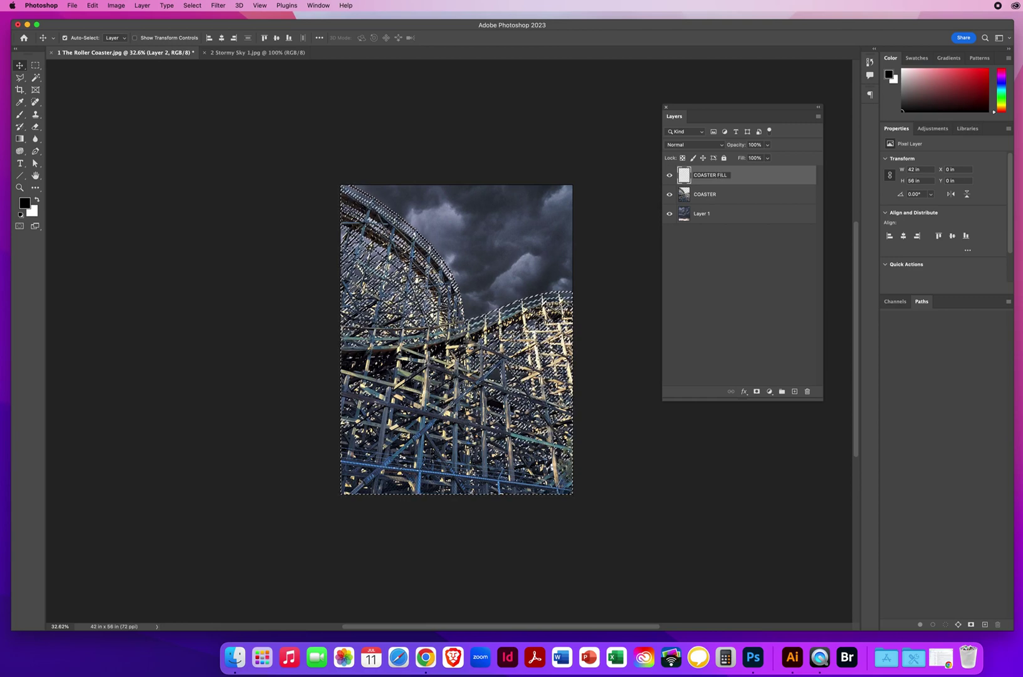
key(Return)
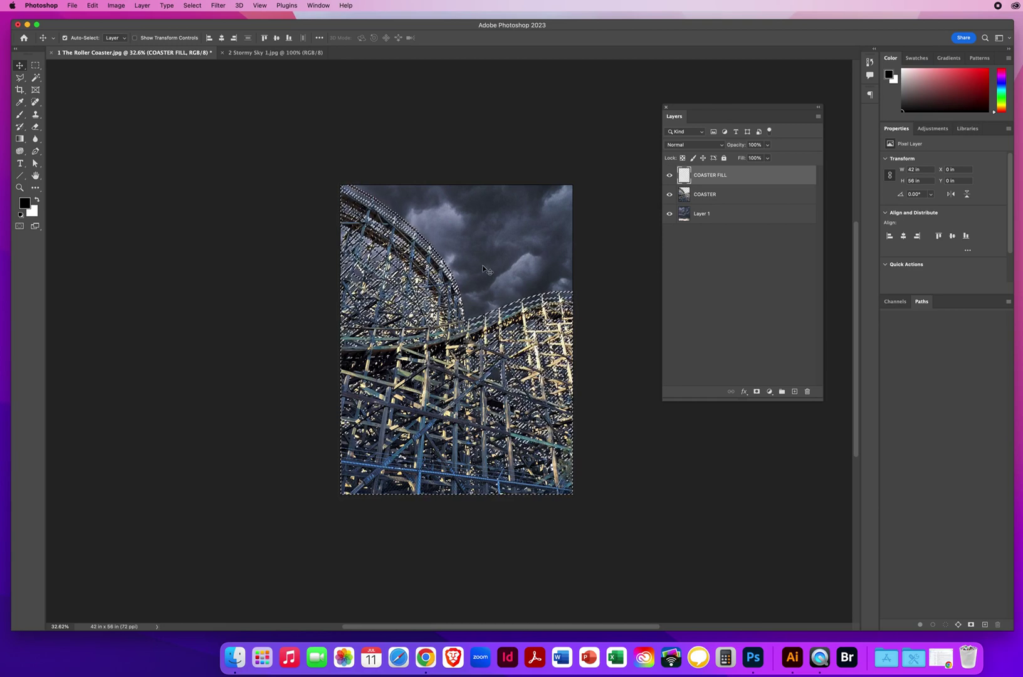
Step: Sample a dark blue-grey from the storm clouds, fill the coaster selection with it, then deselect
click(19, 102)
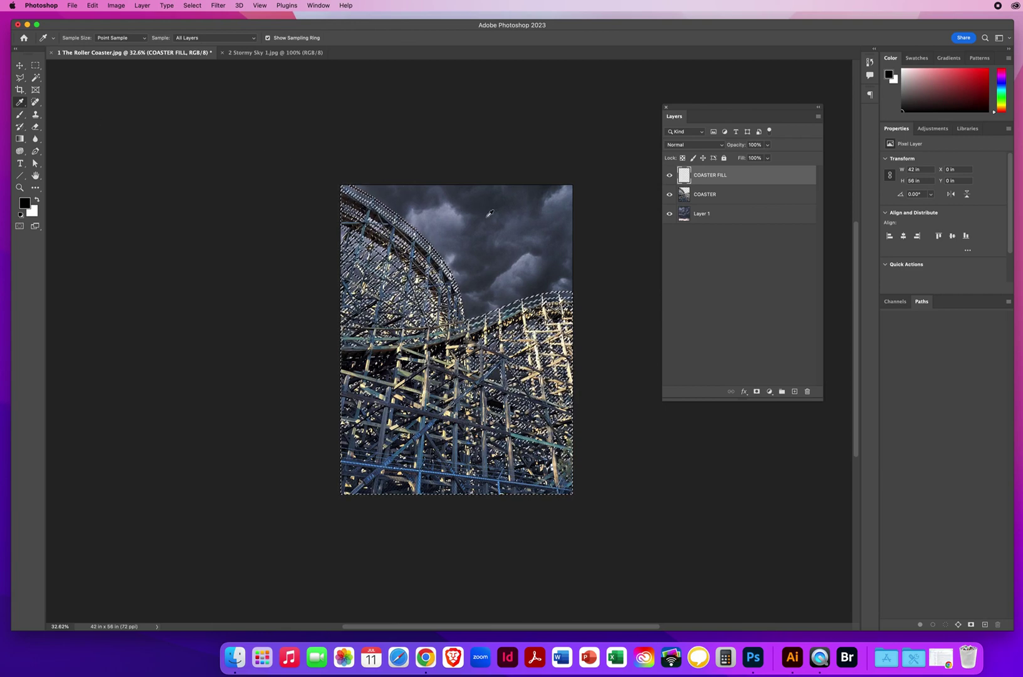
click(543, 222)
drag(488, 209, 484, 213)
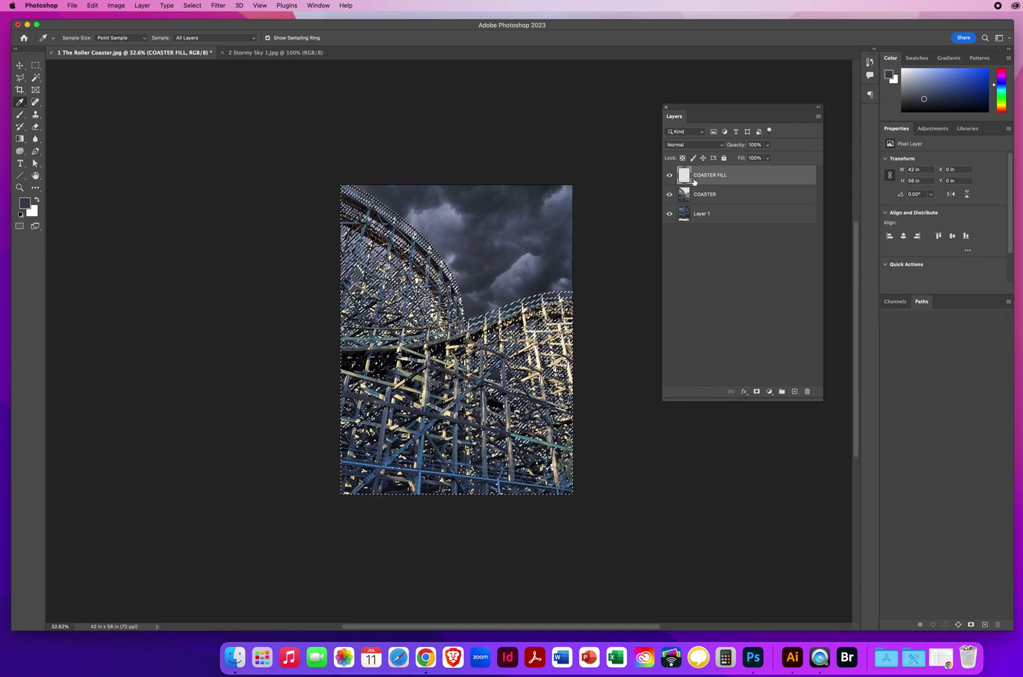
key(alt+BackSpace)
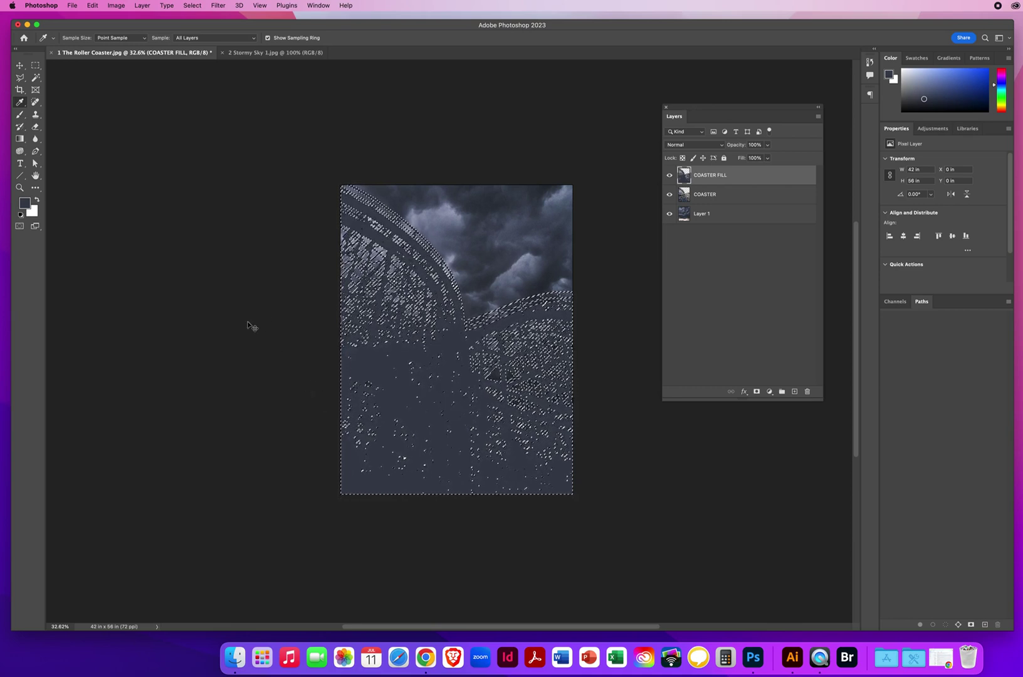
key(super+d)
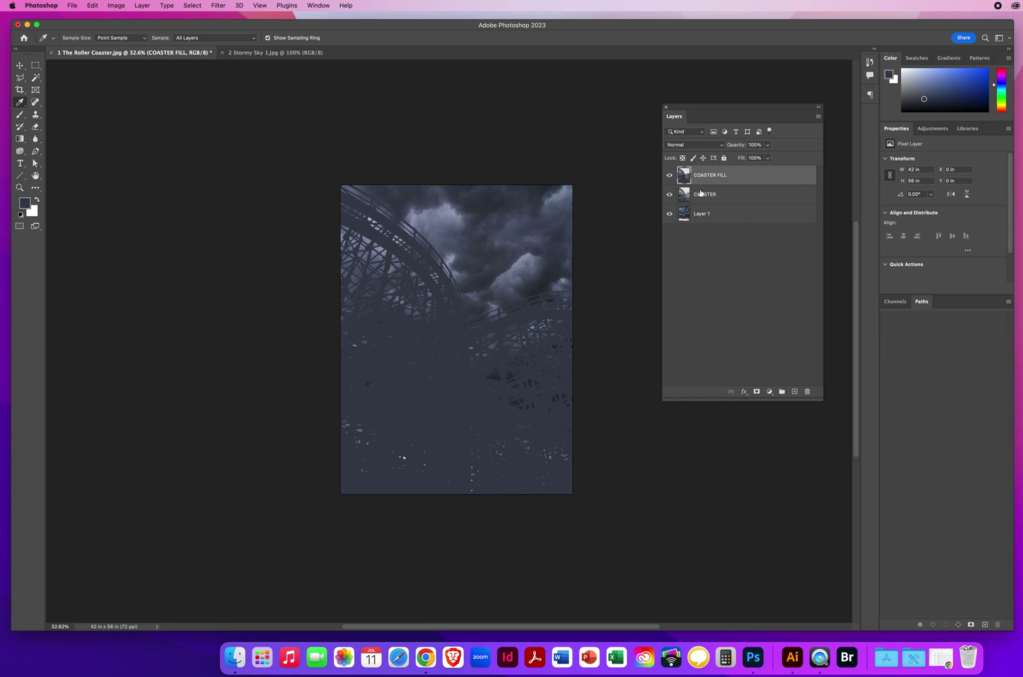
Step: Toggle COASTER FILL's visibility to compare, then set its blend mode to Multiply
click(669, 176)
click(669, 178)
click(689, 147)
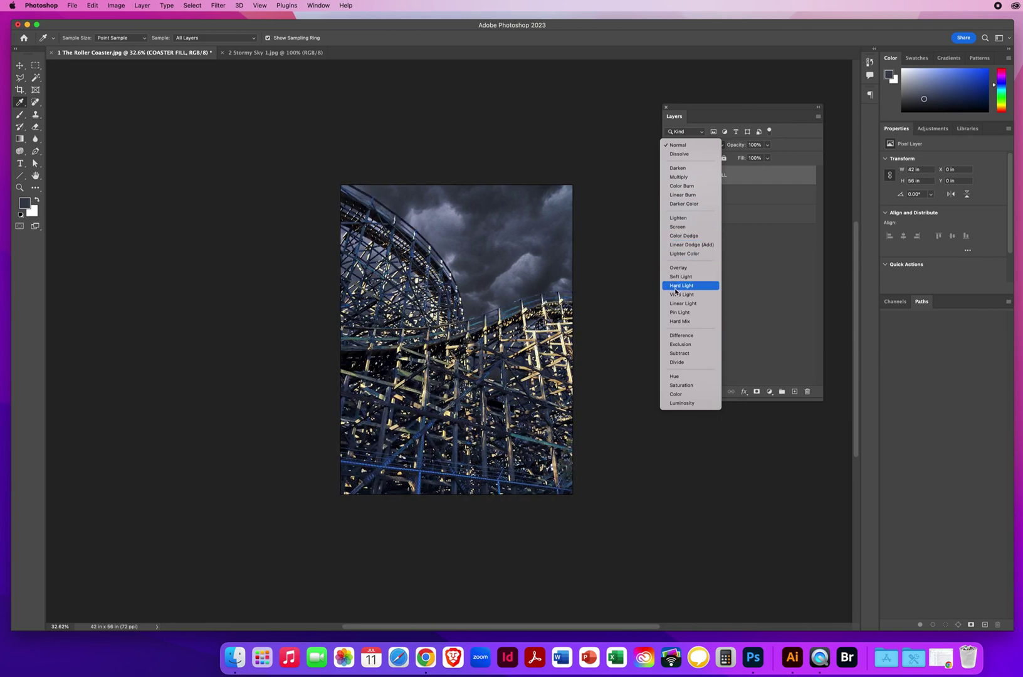
click(680, 177)
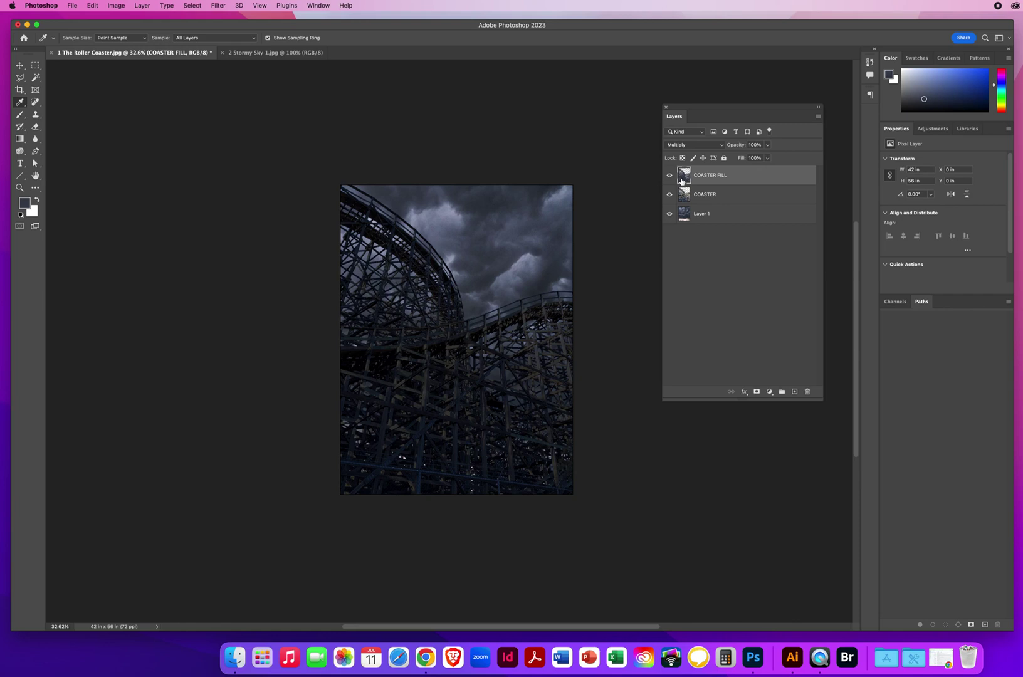
Step: Switch to the 2 Stormy Sky 1.jpg tab and close that document
click(244, 56)
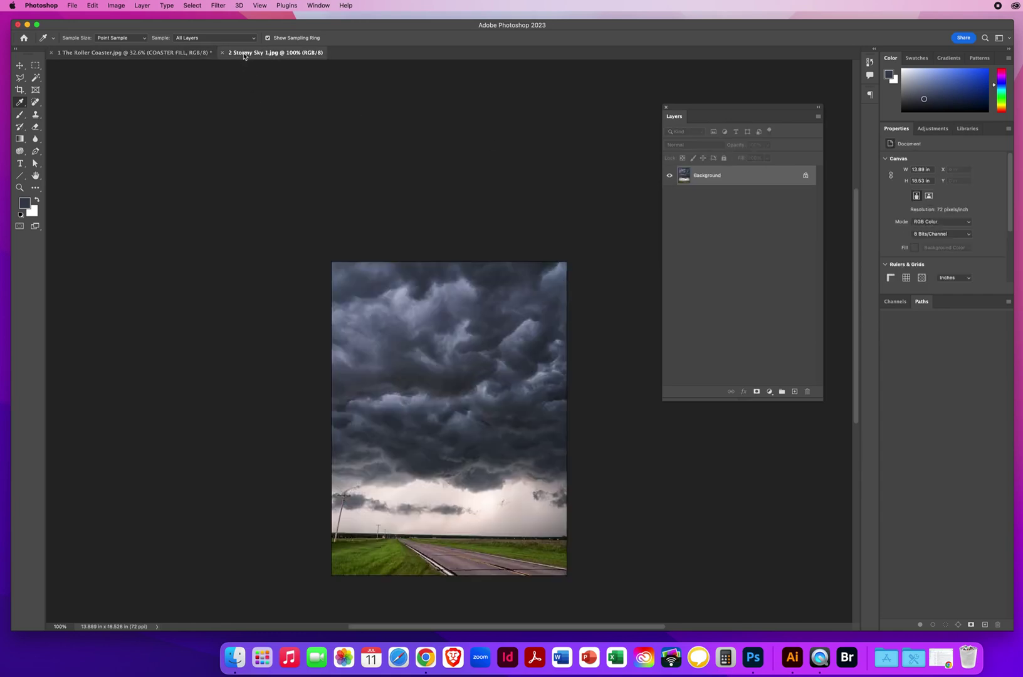
click(222, 52)
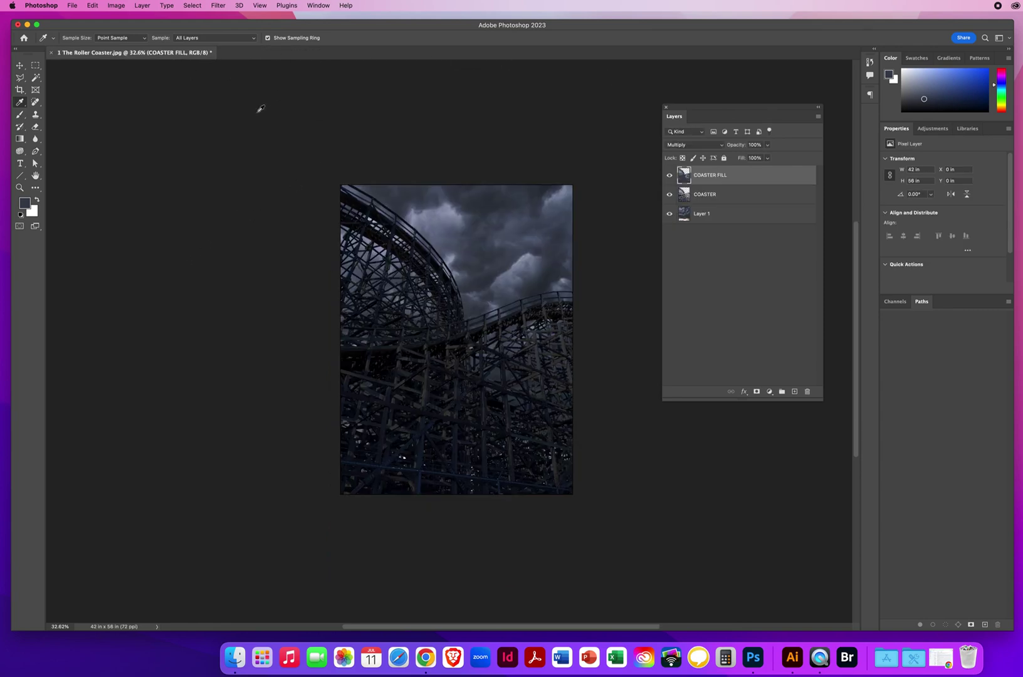
Step: Preview the coaster and Stormy Sky files, then open 3Knotts-Scary-Farm-Logo-White.jpg
click(72, 6)
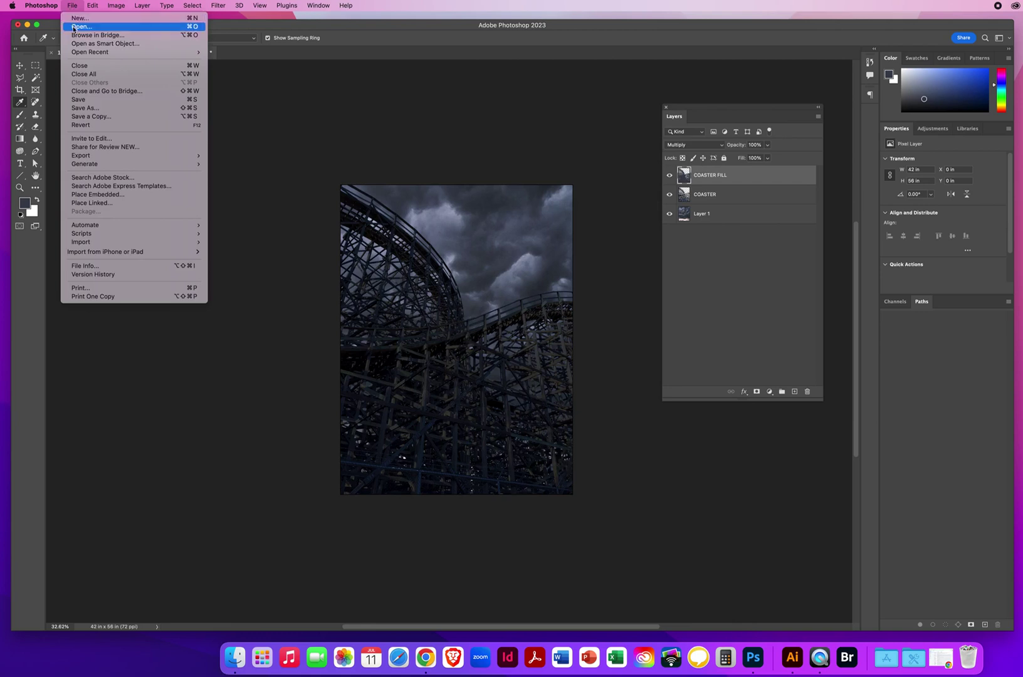
click(76, 27)
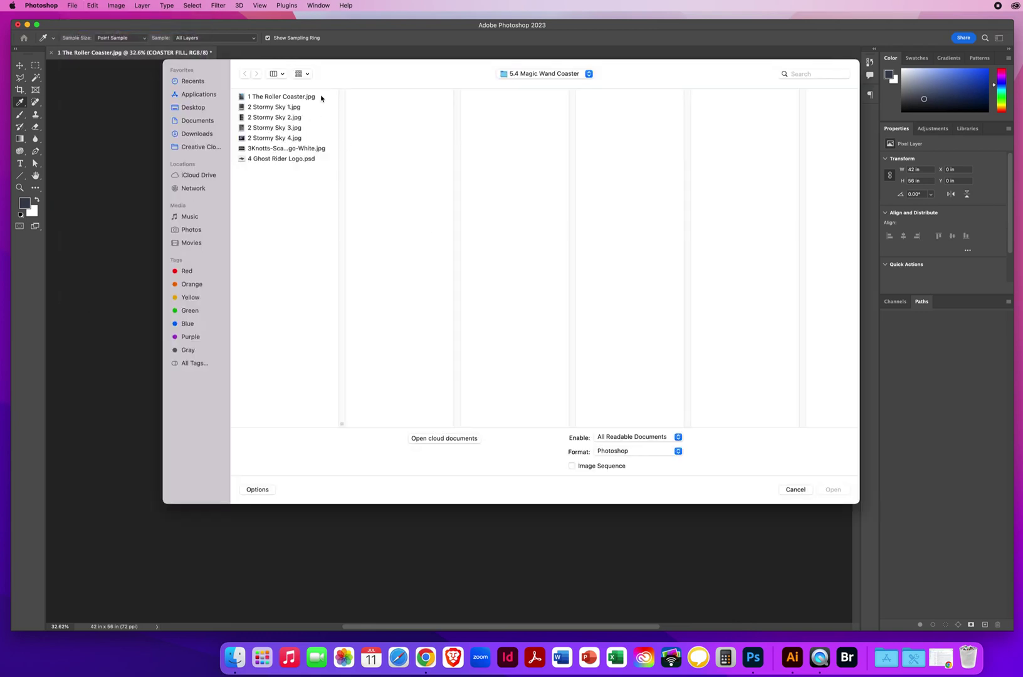
click(314, 97)
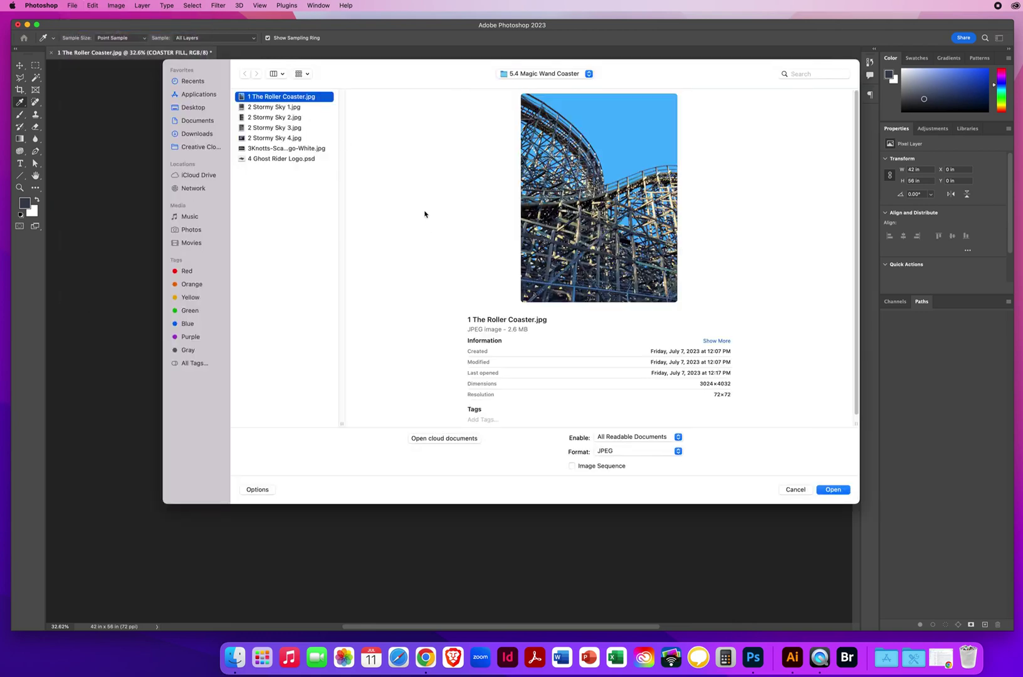
click(309, 108)
click(308, 118)
click(307, 128)
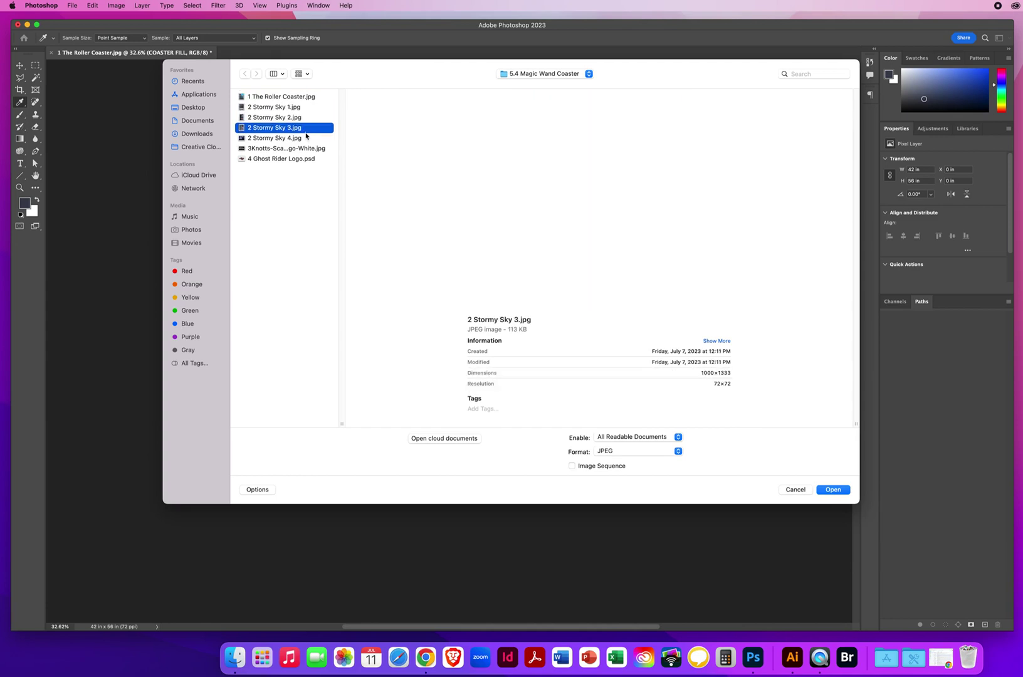
click(306, 138)
click(276, 149)
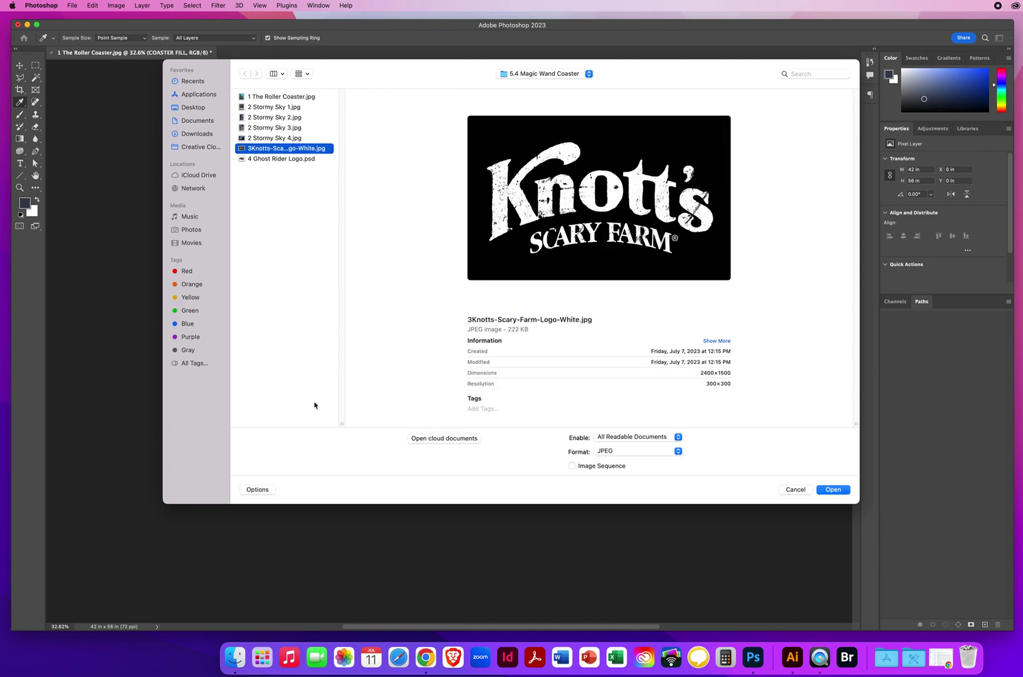
click(833, 490)
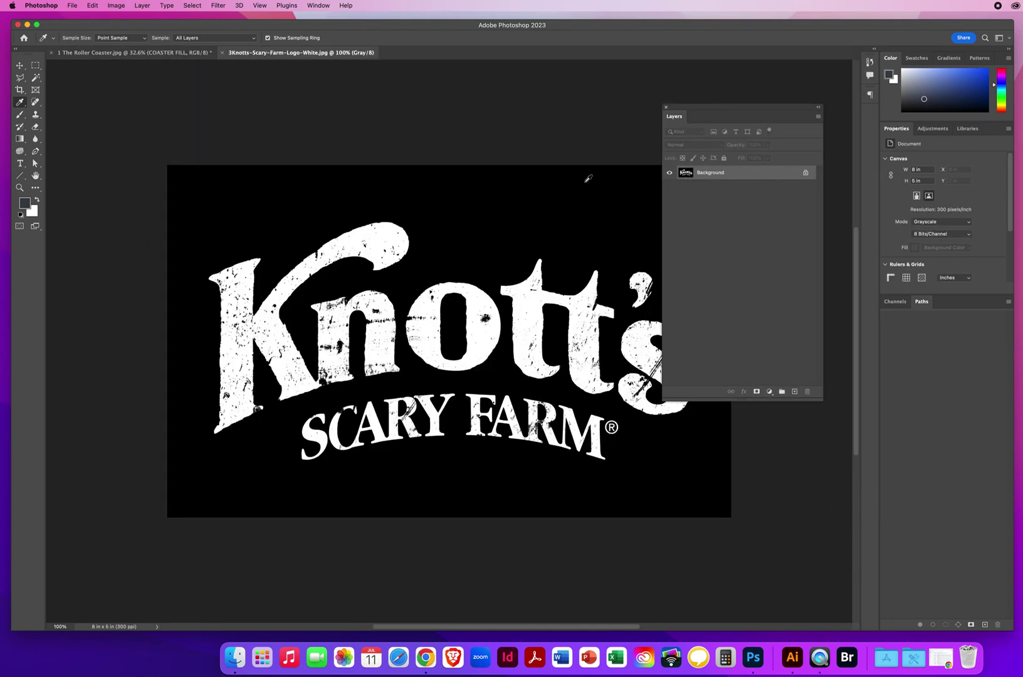
Step: Paste the Knott's logo into the roller coaster document as Layer 2 and drag it down-right
click(19, 66)
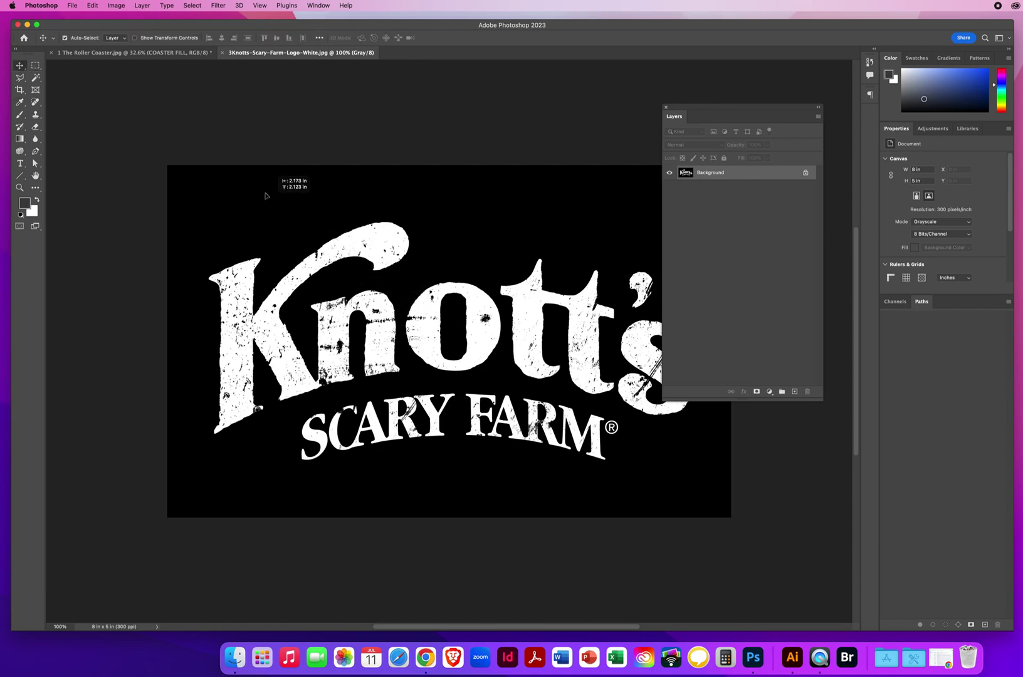
click(162, 53)
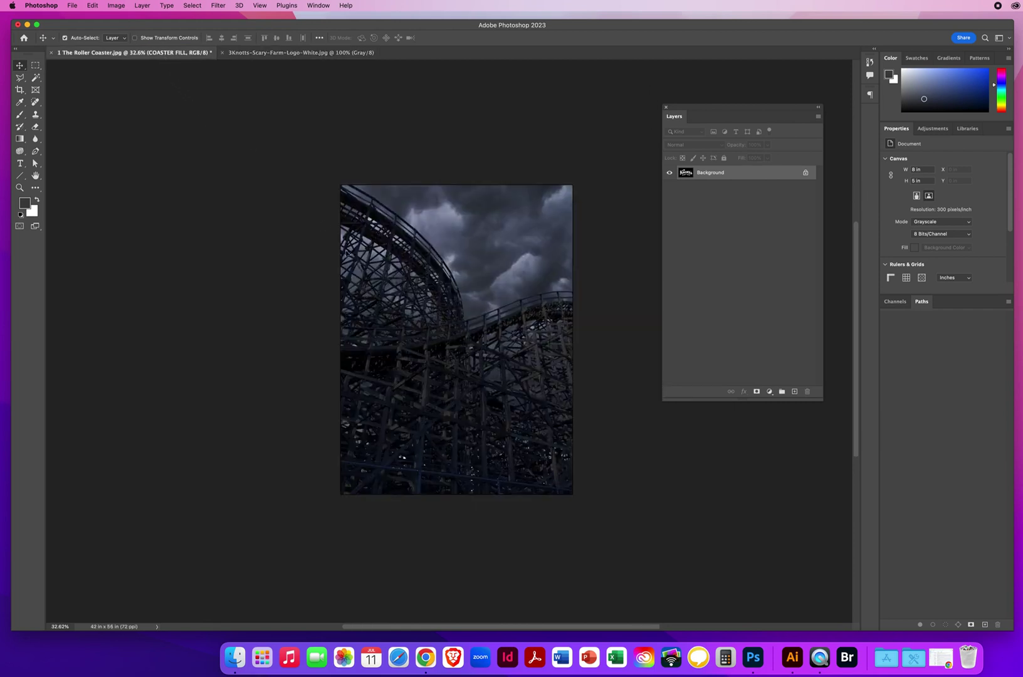
key(super+v)
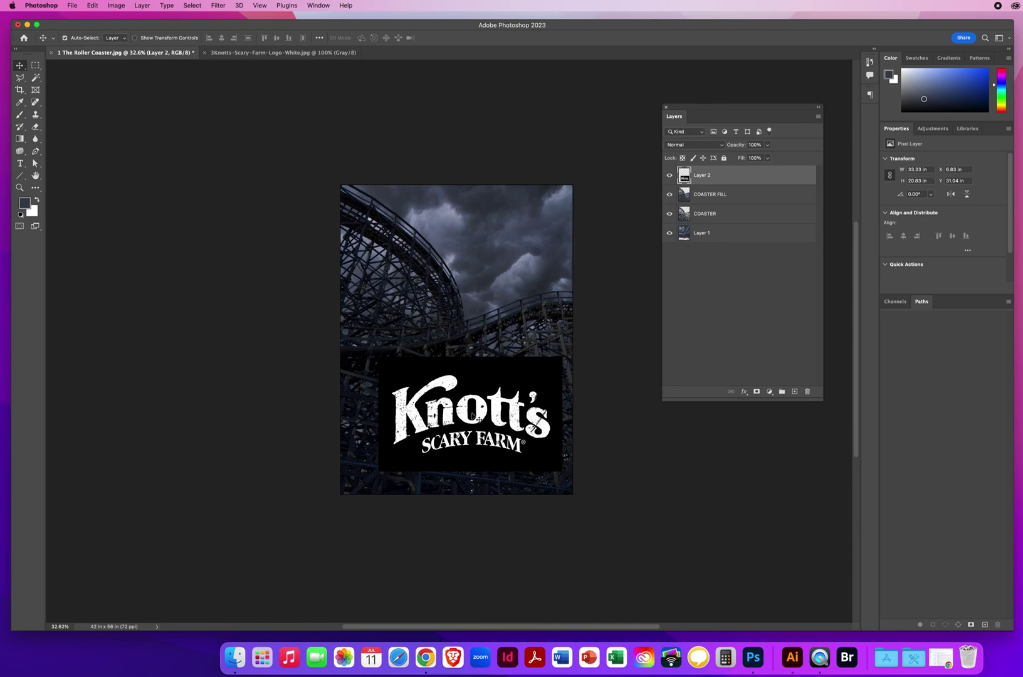
drag(488, 415, 502, 431)
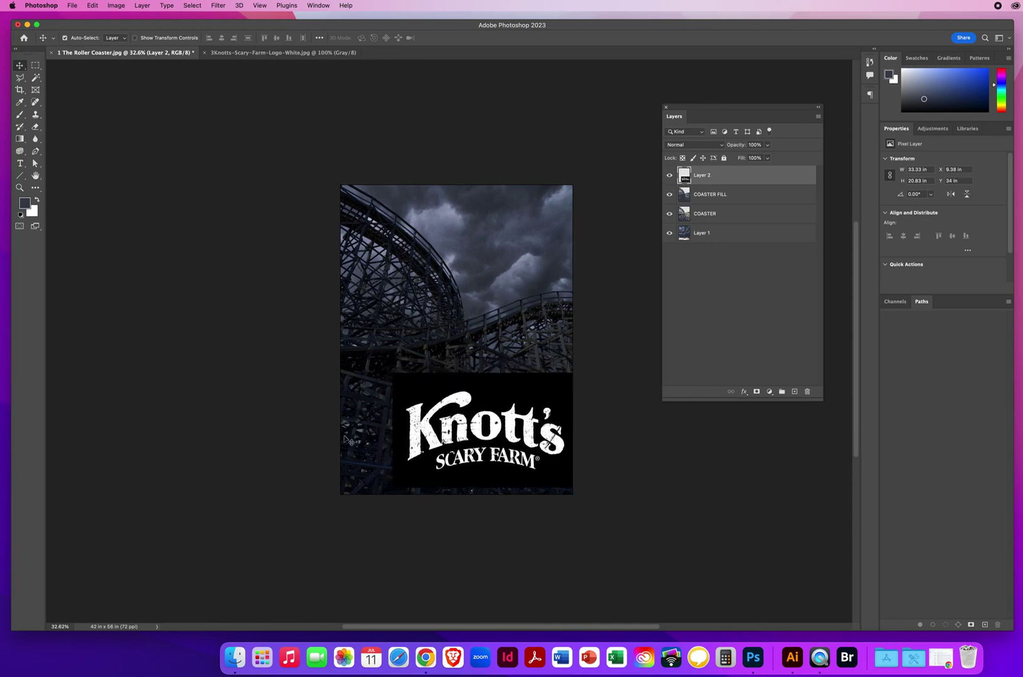
Step: Scale up the Knott's logo with Free Transform and settle it against the bottom edge
key(super+t)
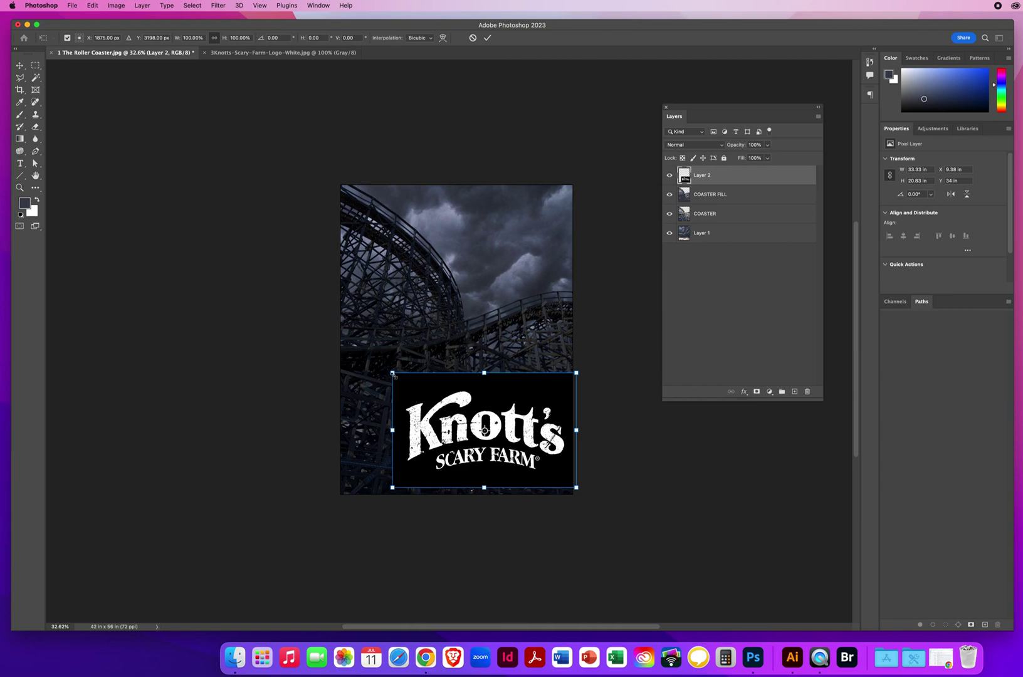
mouse_move(393, 373)
mouse_down()
mouse_move(333, 345)
mouse_move(406, 387)
mouse_up()
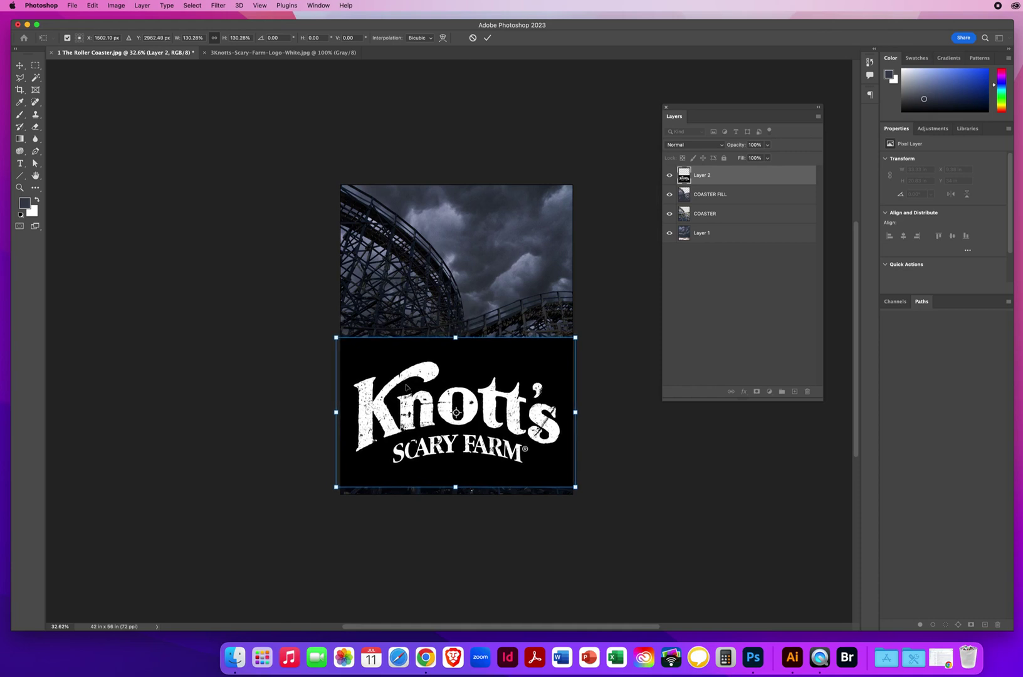
key(Return)
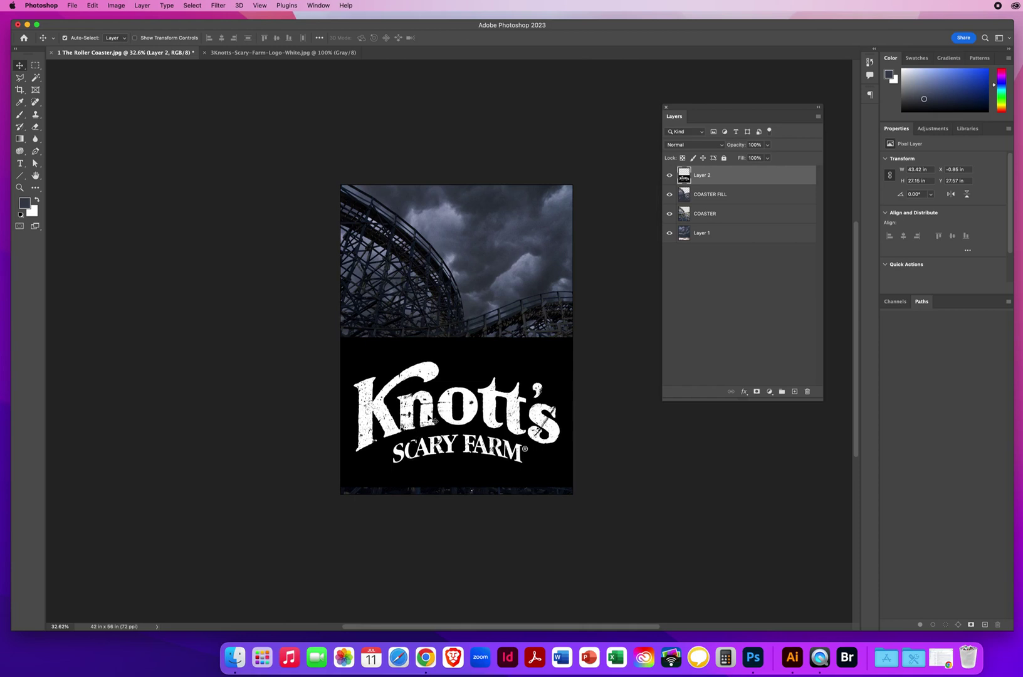
mouse_move(432, 411)
mouse_down()
mouse_move(432, 269)
mouse_move(427, 419)
mouse_up()
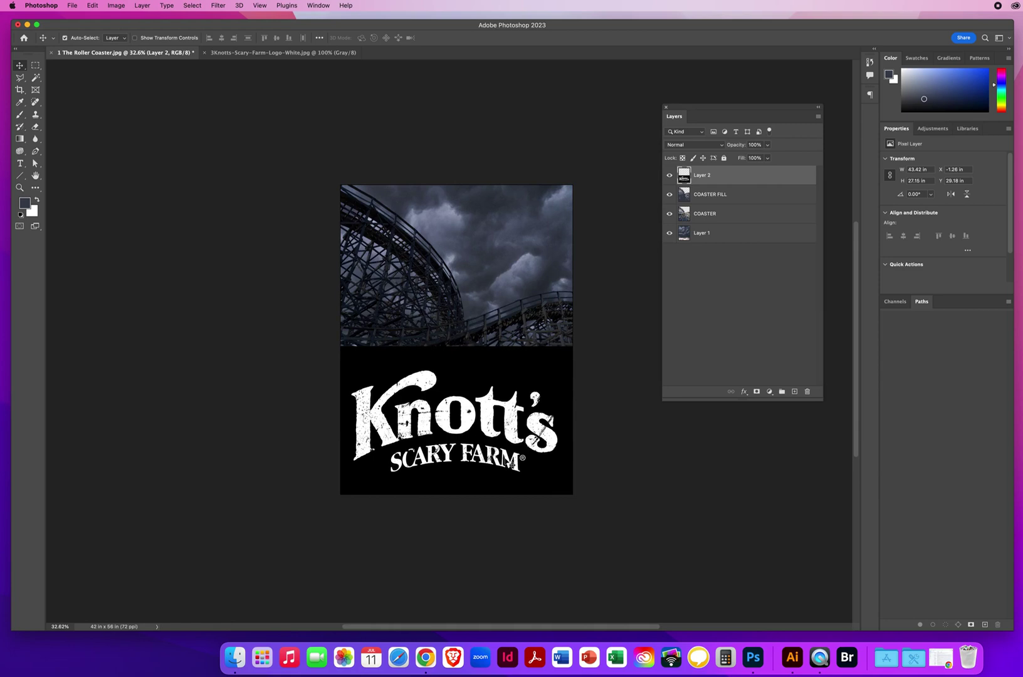
drag(467, 435, 470, 447)
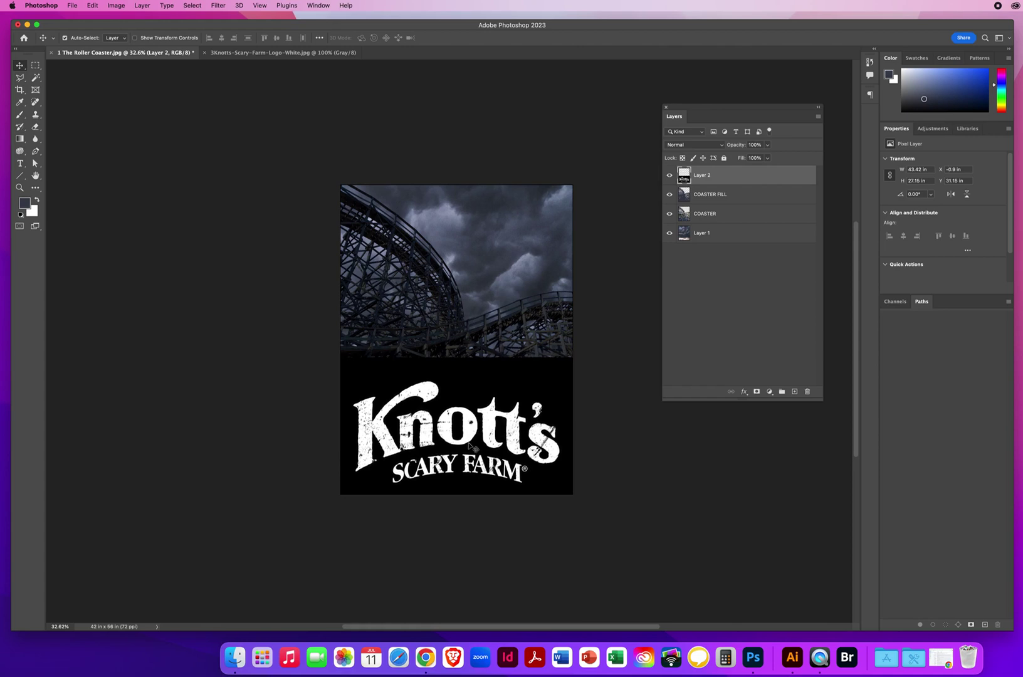
Step: Try Multiply and Normal on Layer 2, then settle on the Screen blend mode
click(689, 146)
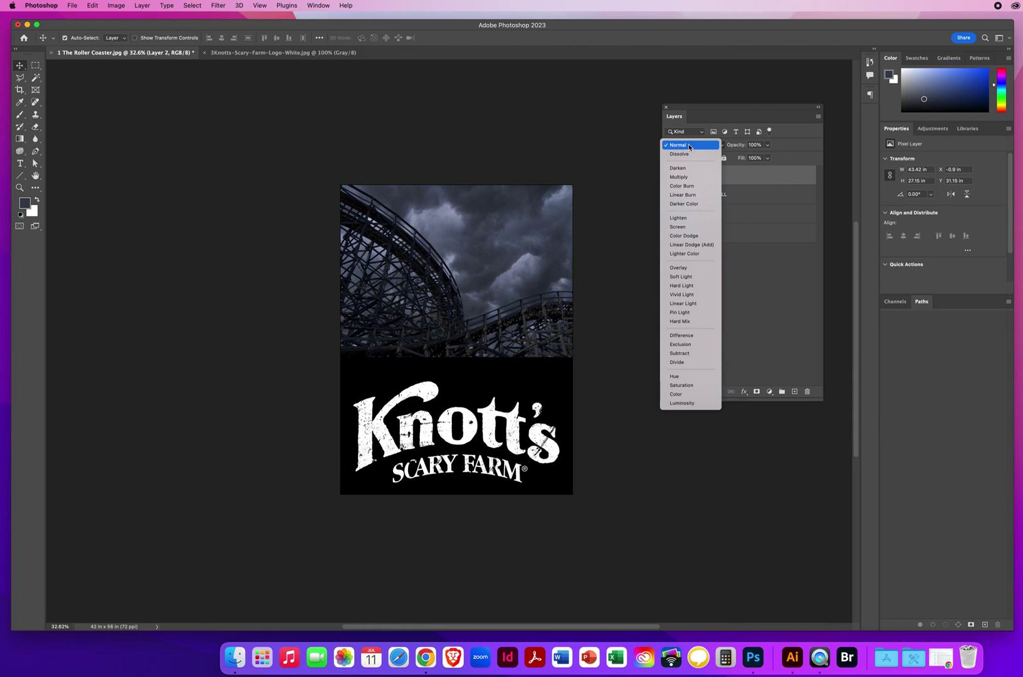
click(686, 179)
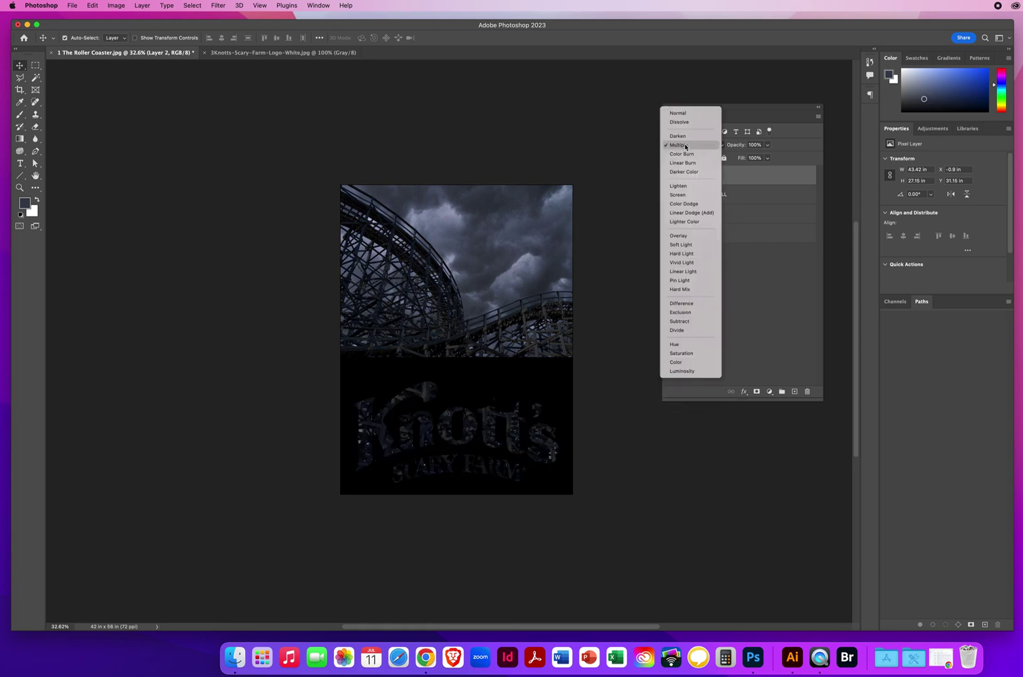
click(687, 145)
click(684, 116)
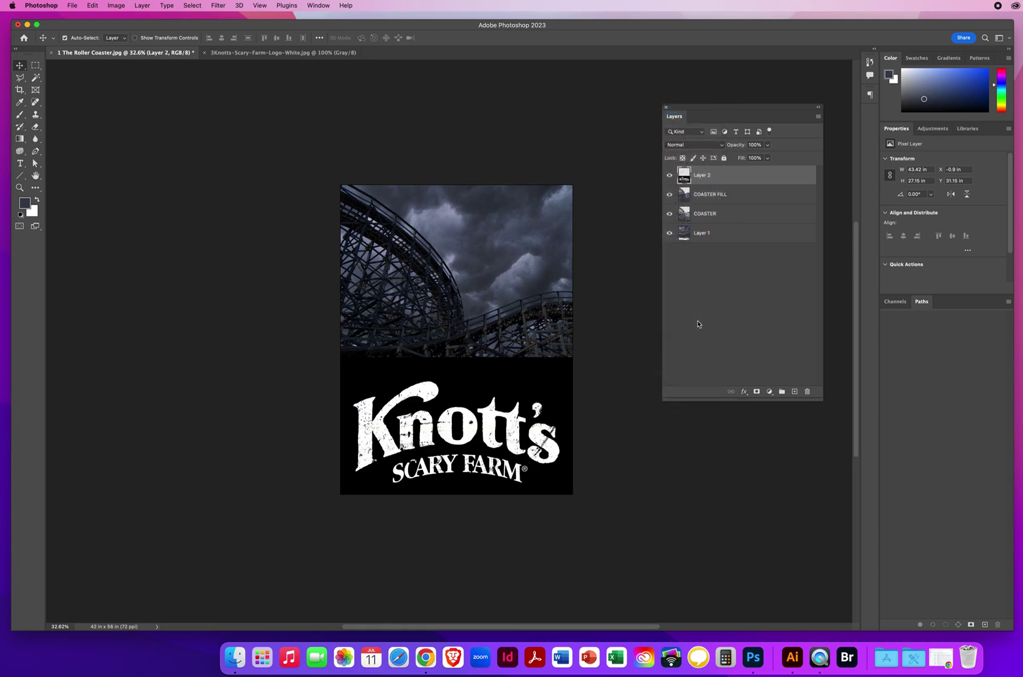
click(676, 147)
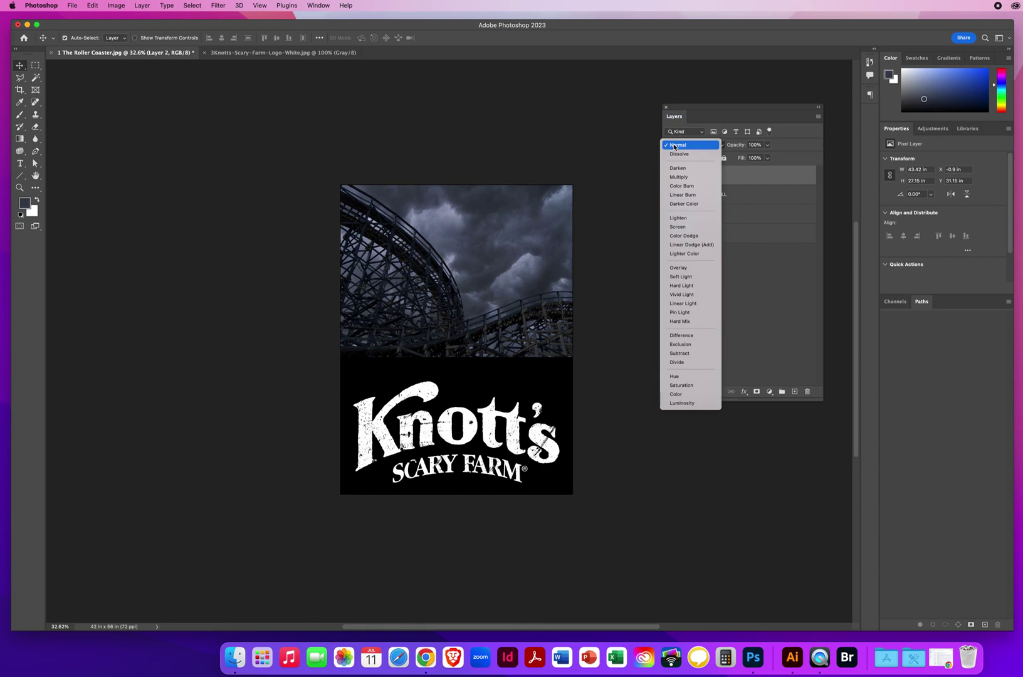
click(687, 227)
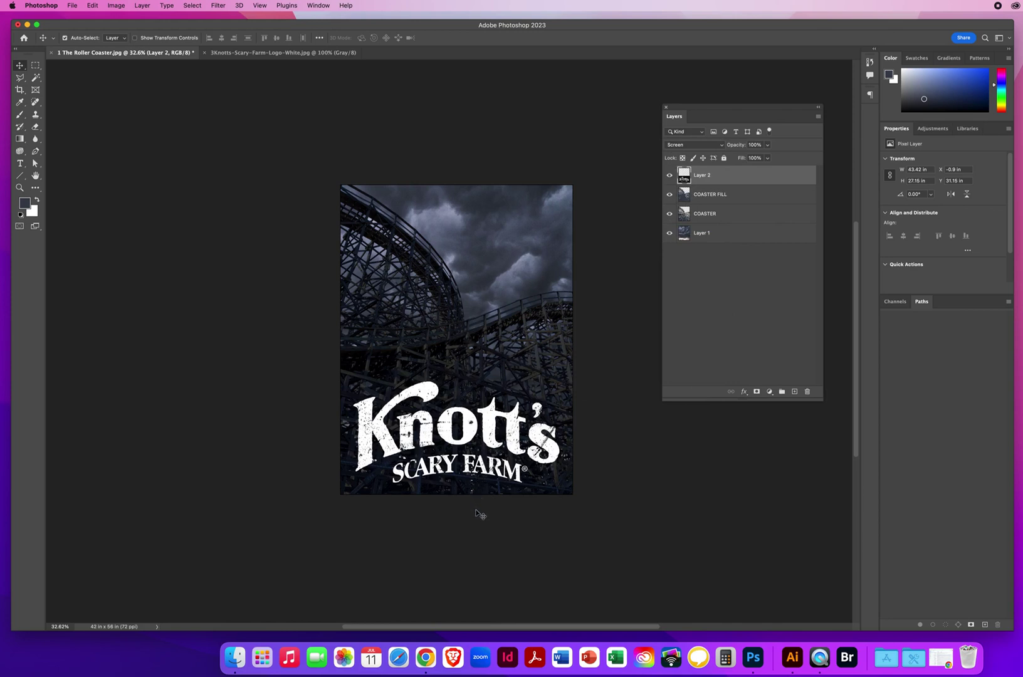
Step: Close the Knott's logo file and open 4 Ghost Rider Logo.psd
click(228, 54)
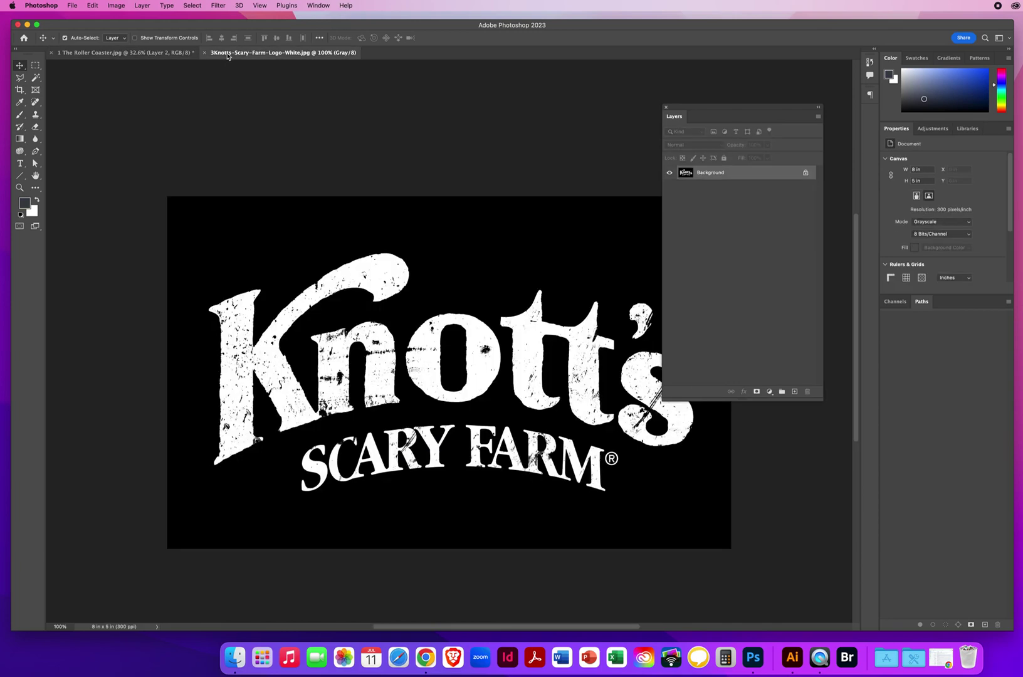
click(204, 54)
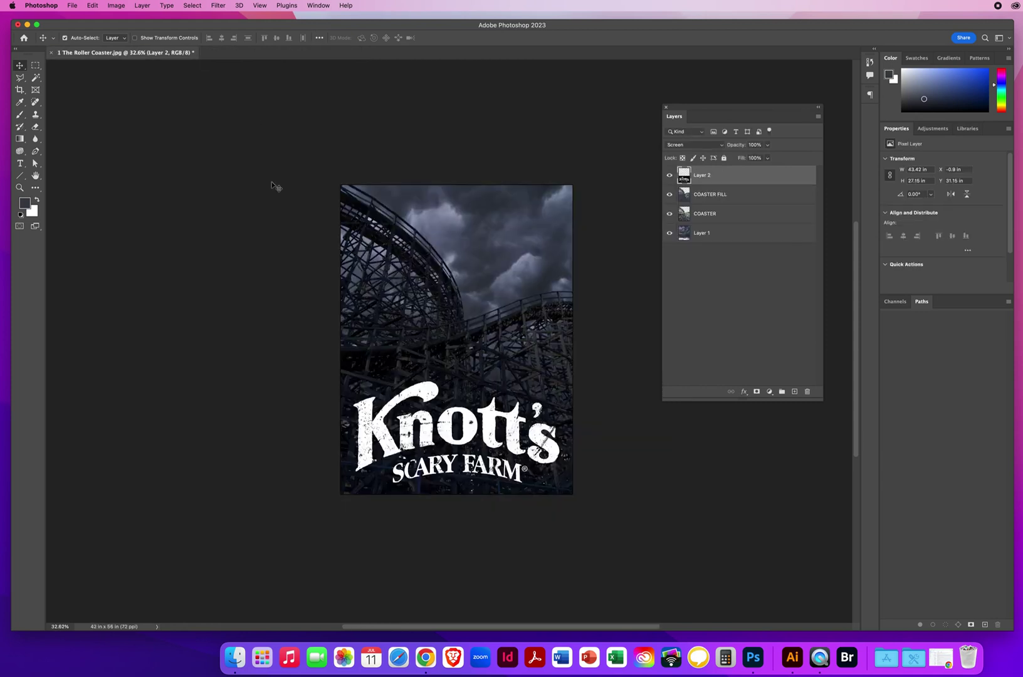
click(73, 5)
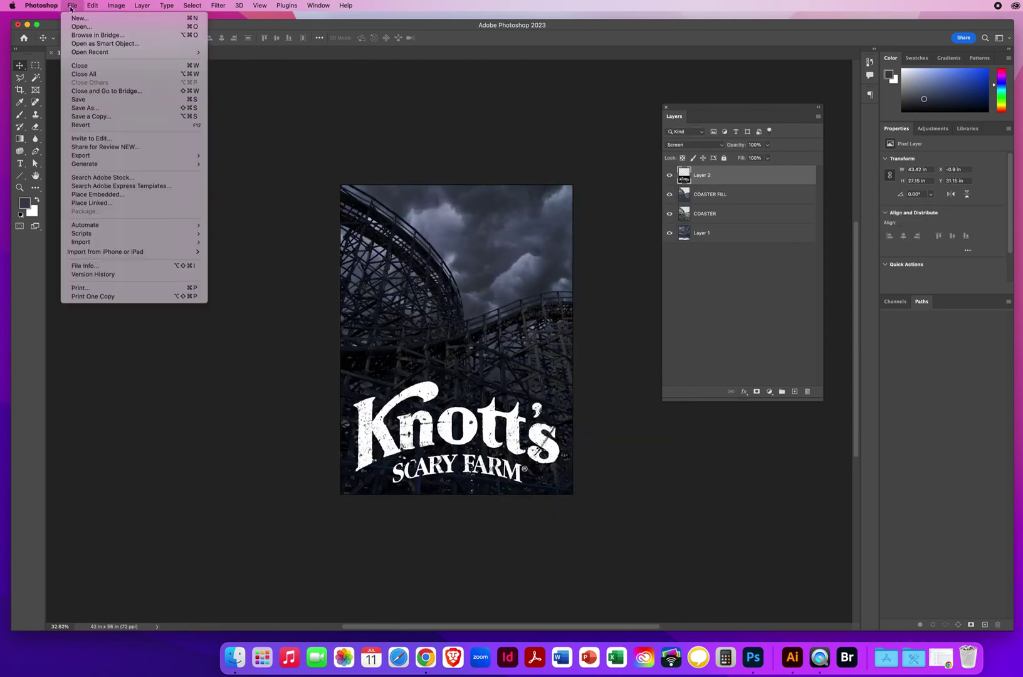
key(Escape)
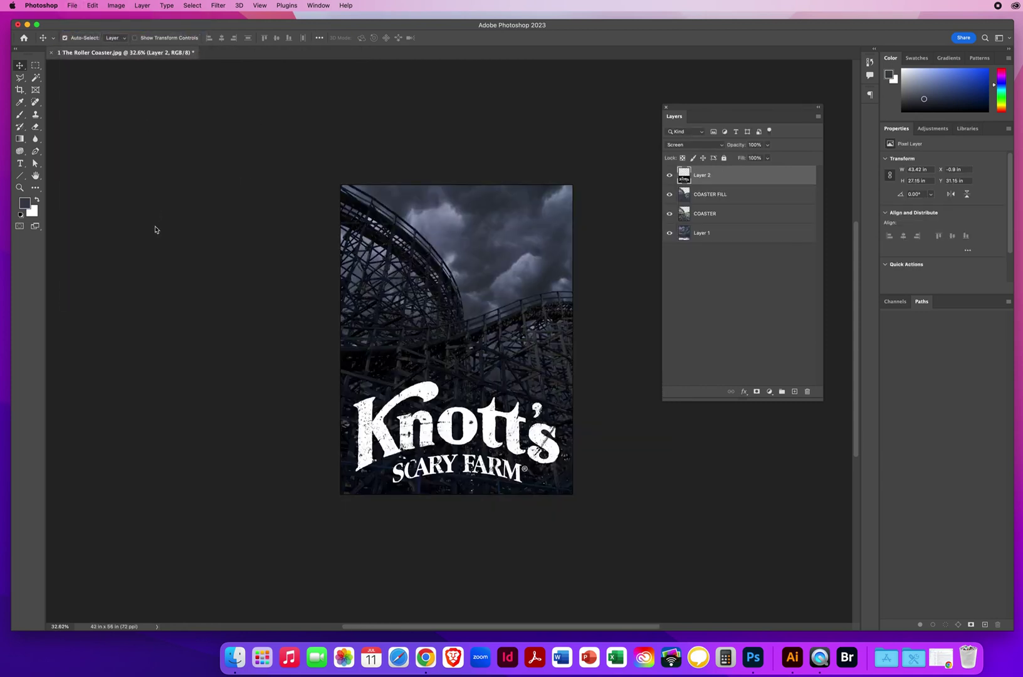
key(super+o)
click(278, 159)
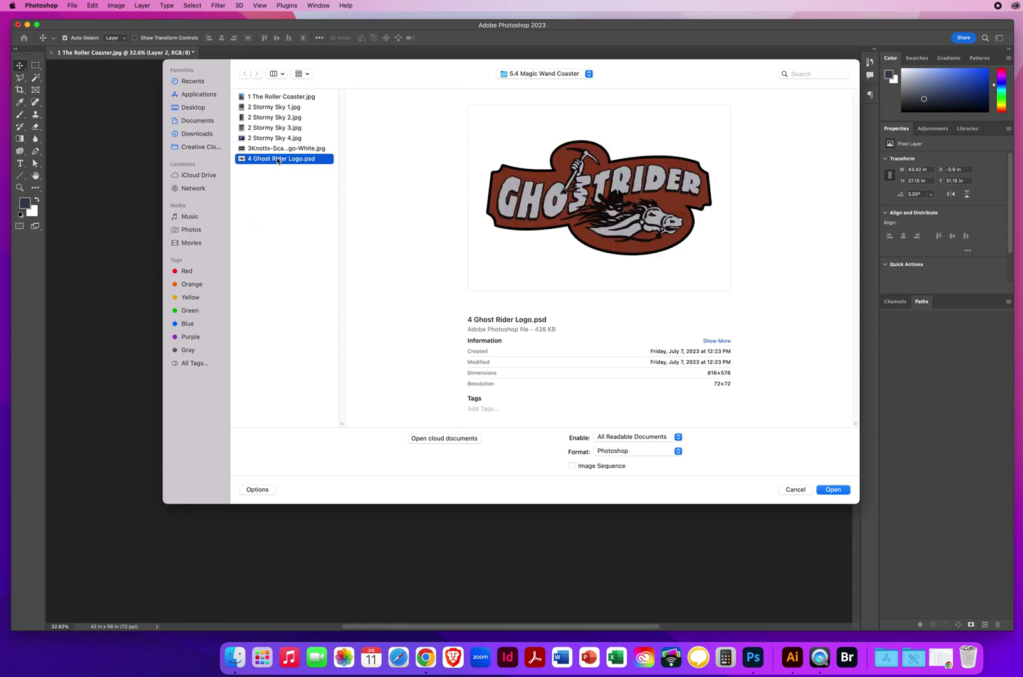
click(833, 489)
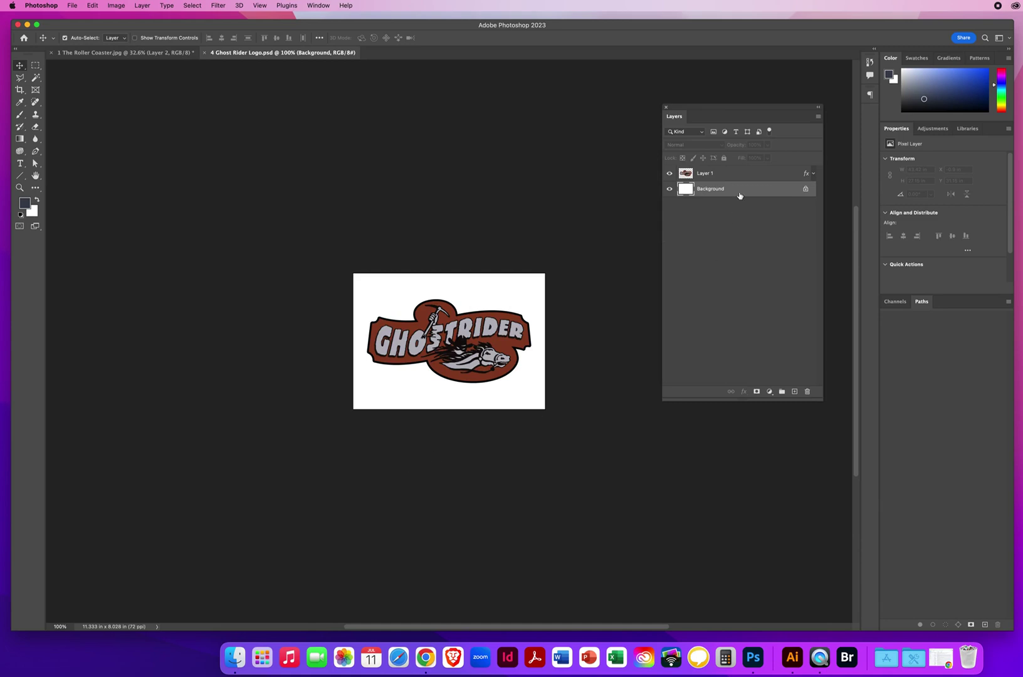
Step: Drag the Ghost Rider logo into the poster as Layer 3, then enlarge it in the upper right
click(710, 175)
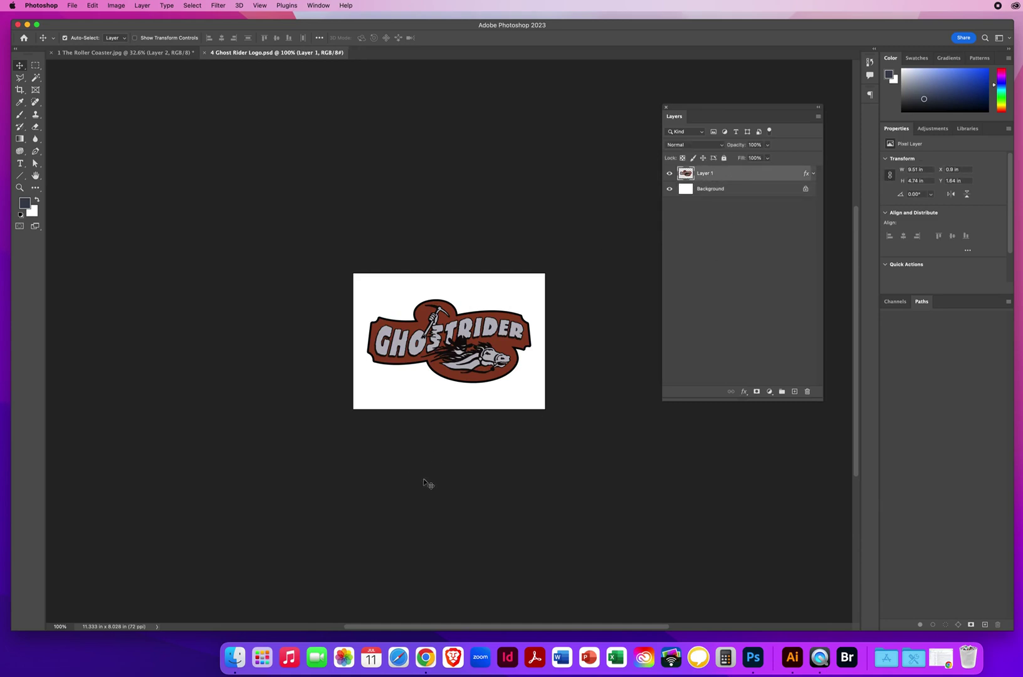
drag(449, 324, 329, 141)
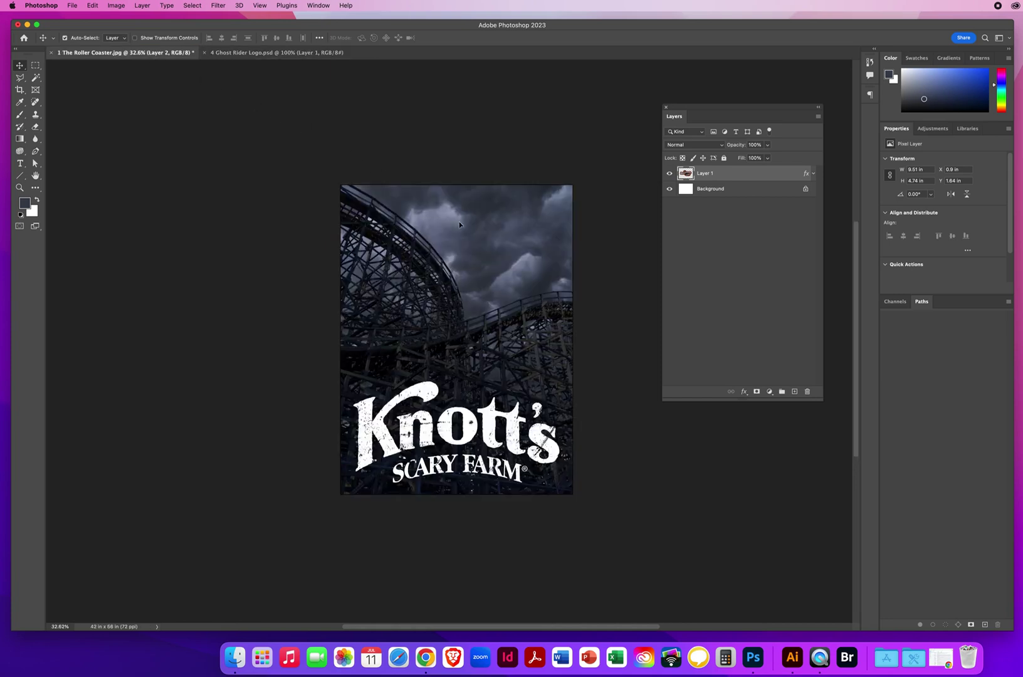
drag(459, 223, 491, 250)
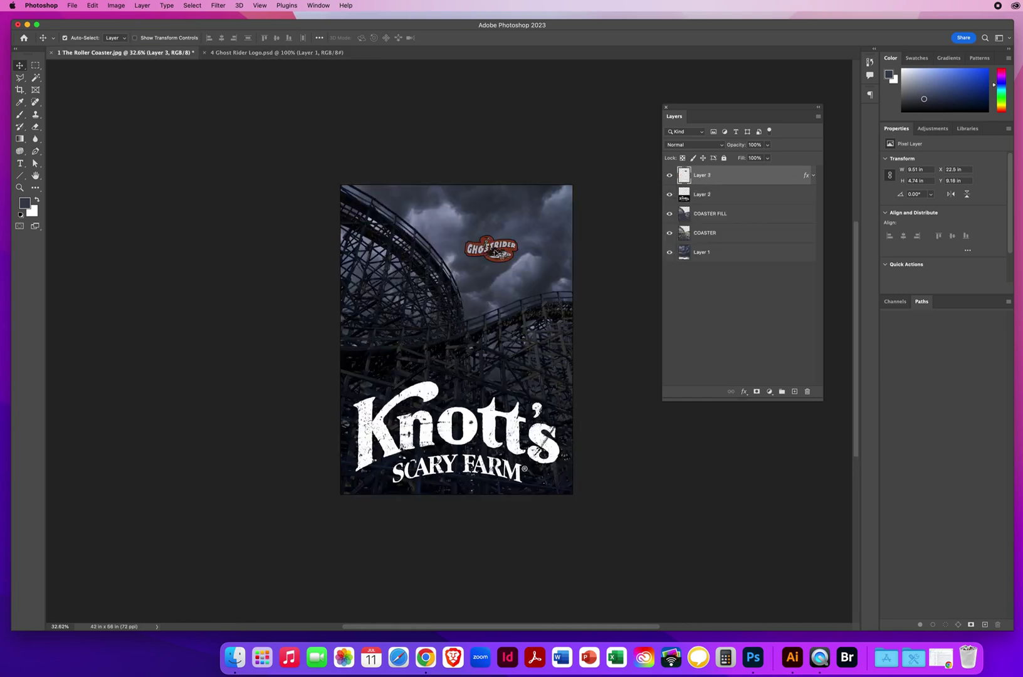
key(super+t)
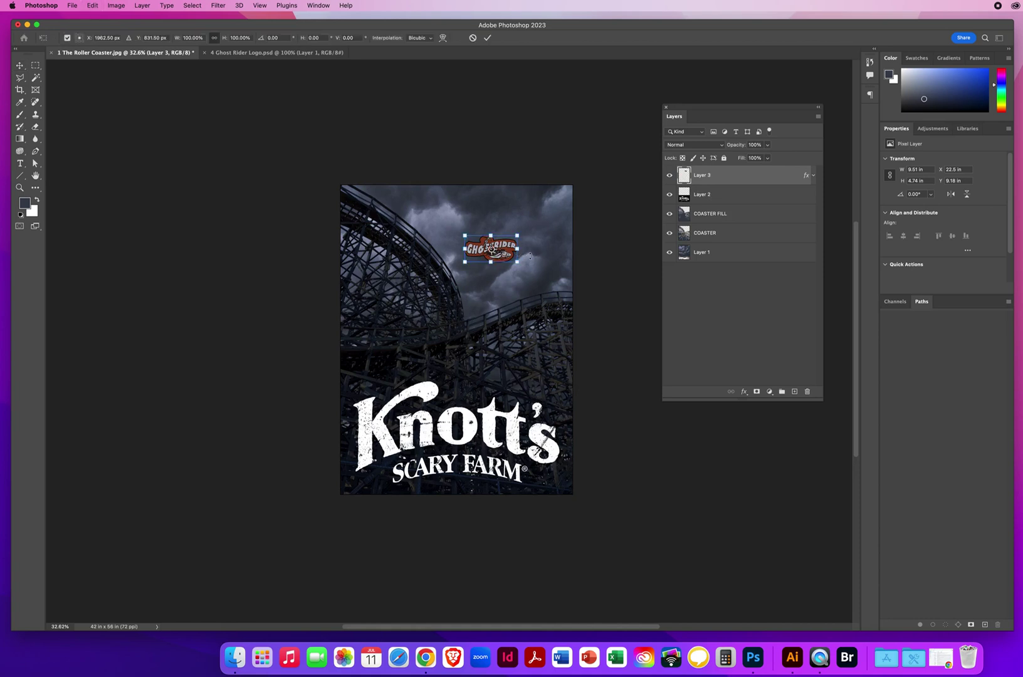
drag(518, 235, 563, 212)
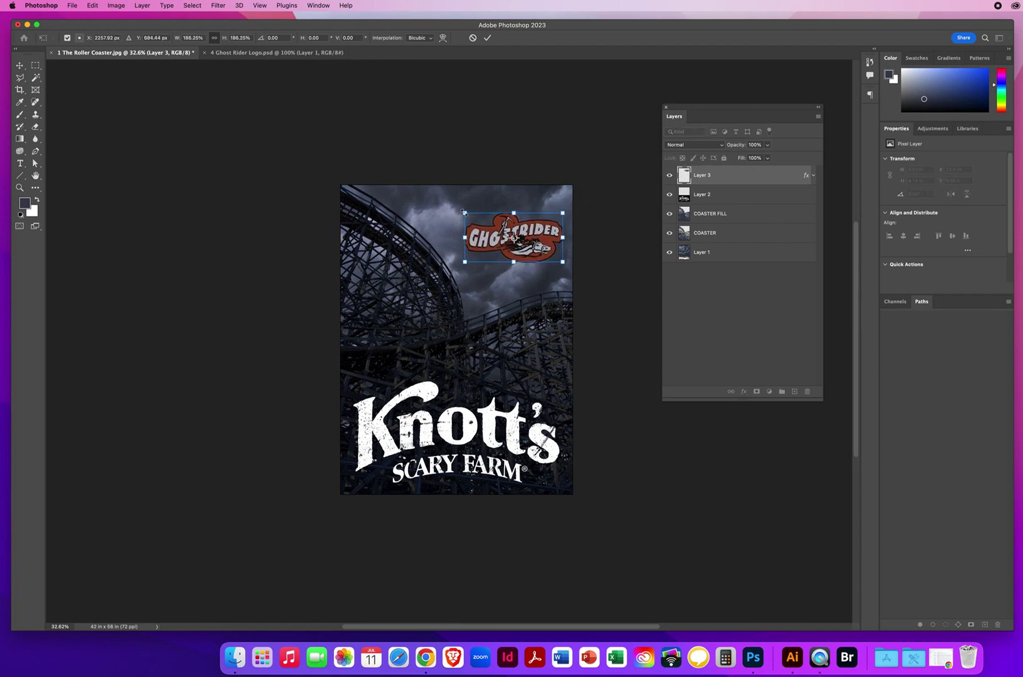
drag(464, 213, 475, 237)
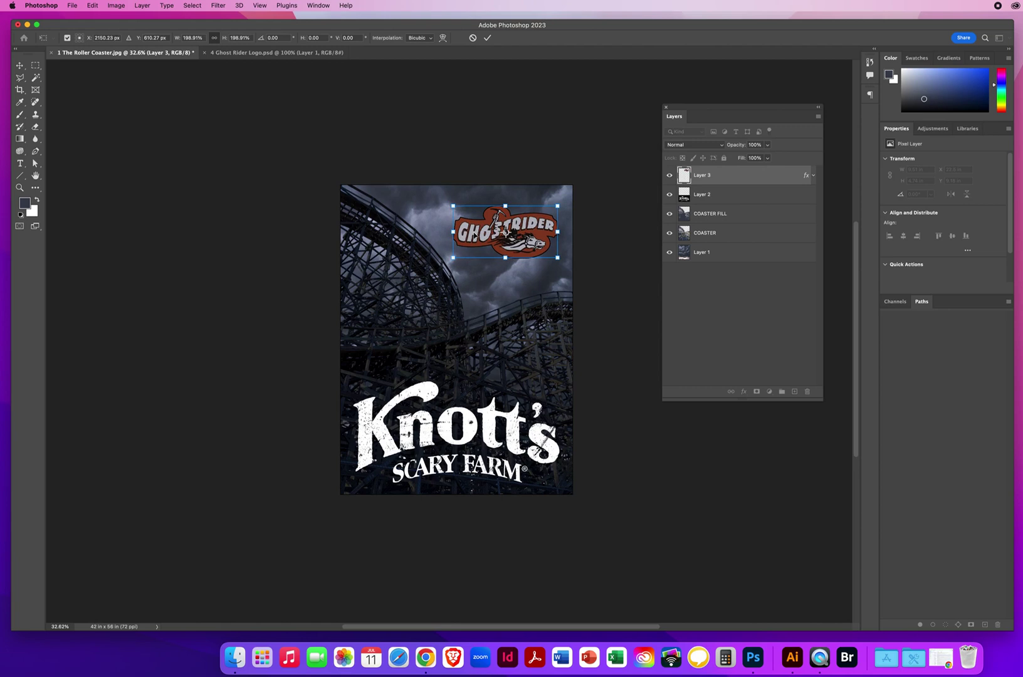
key(Return)
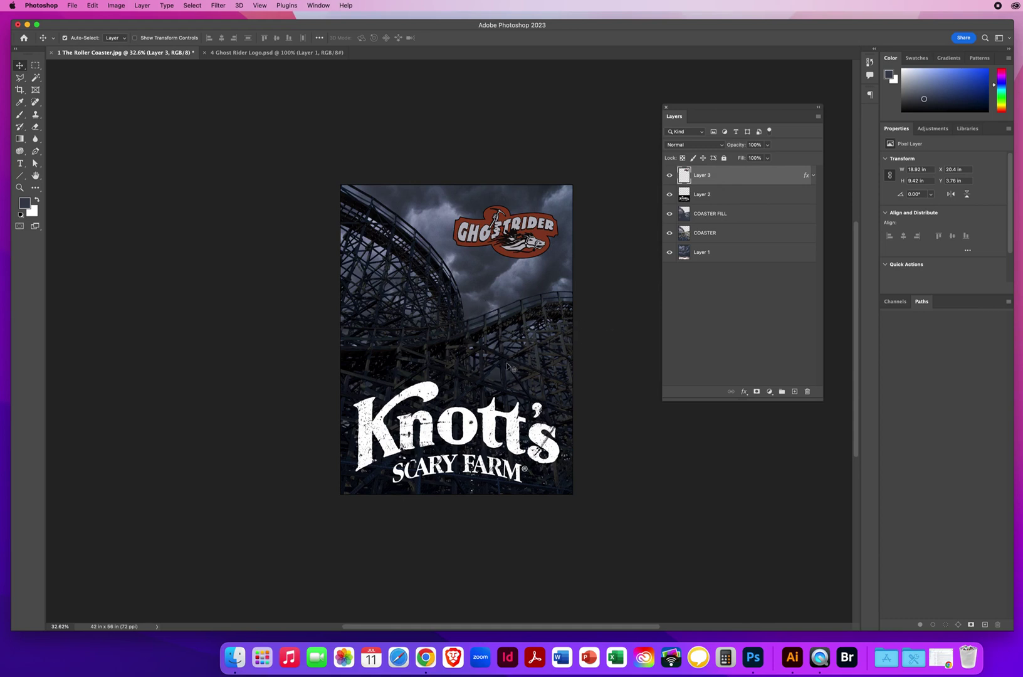
Step: Duplicate COASTER FILL with Cmd+J and lower the copy's opacity to 53%
click(711, 218)
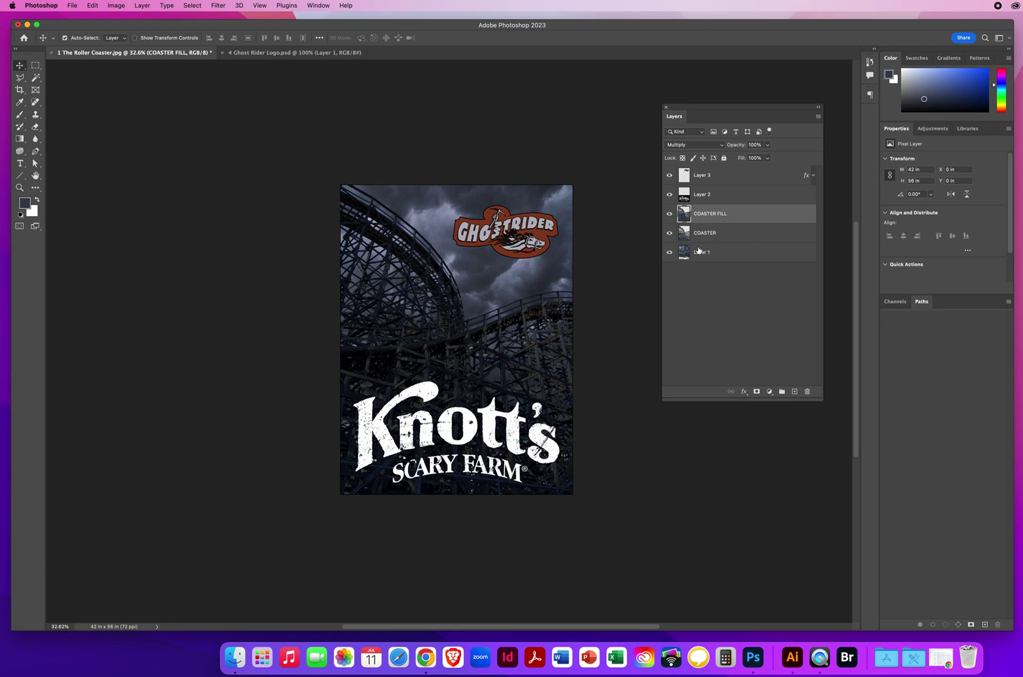
key(cmd+j)
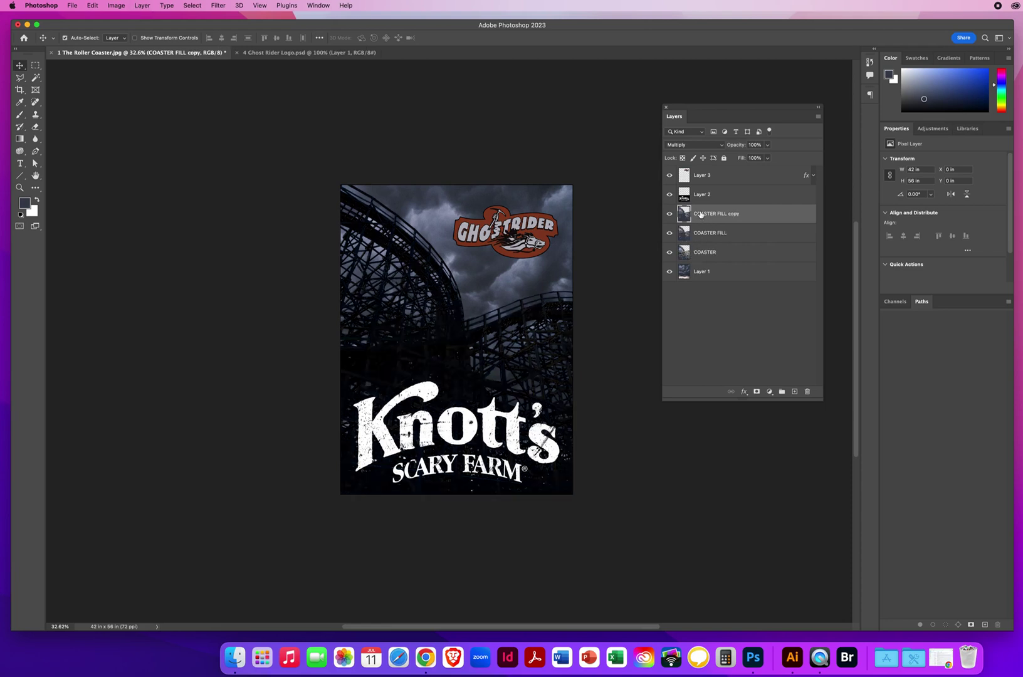
click(699, 233)
click(700, 218)
click(759, 145)
click(770, 147)
drag(770, 160, 748, 160)
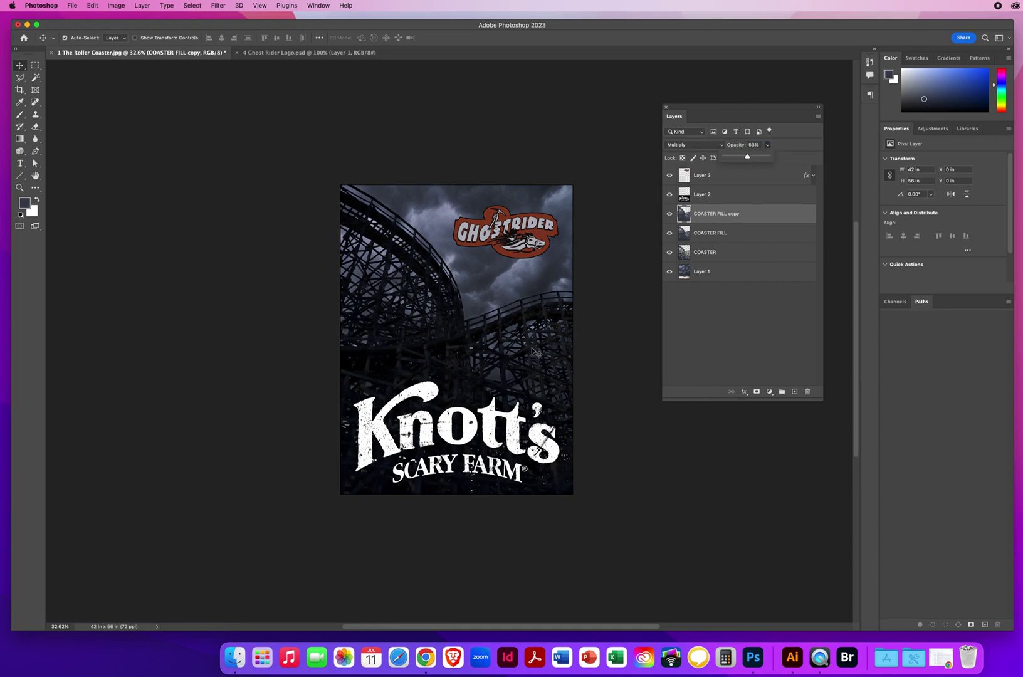
Step: Zoom in and toggle the COASTER FILL copy's visibility to compare the darkening
click(19, 188)
mouse_move(464, 369)
mouse_down()
mouse_move(534, 367)
mouse_move(484, 367)
mouse_up()
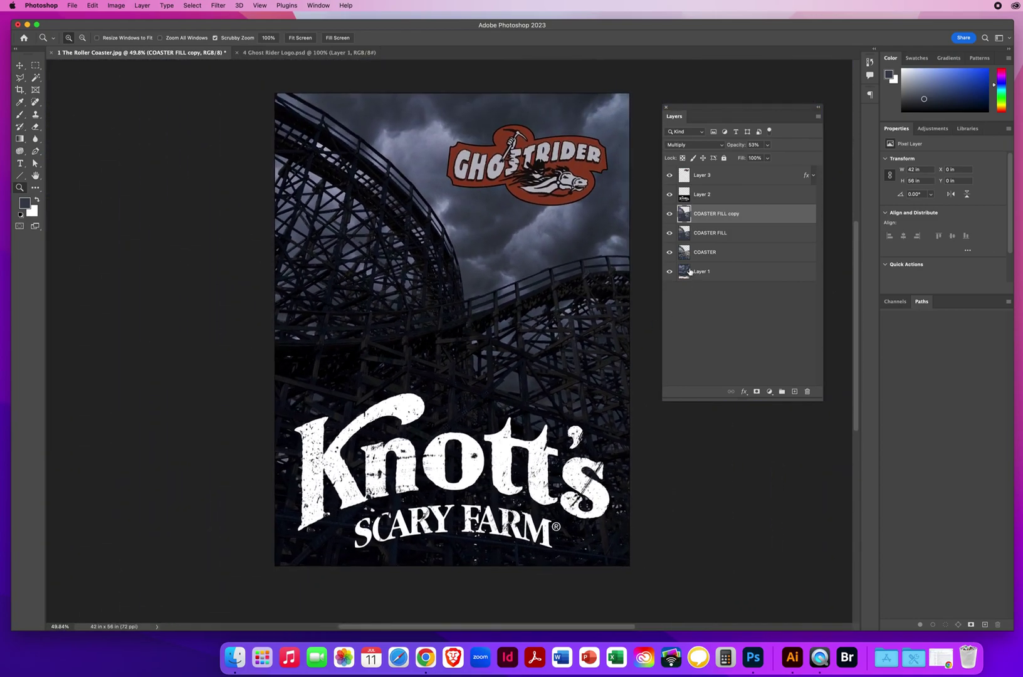
click(670, 215)
click(669, 215)
drag(487, 331, 391, 264)
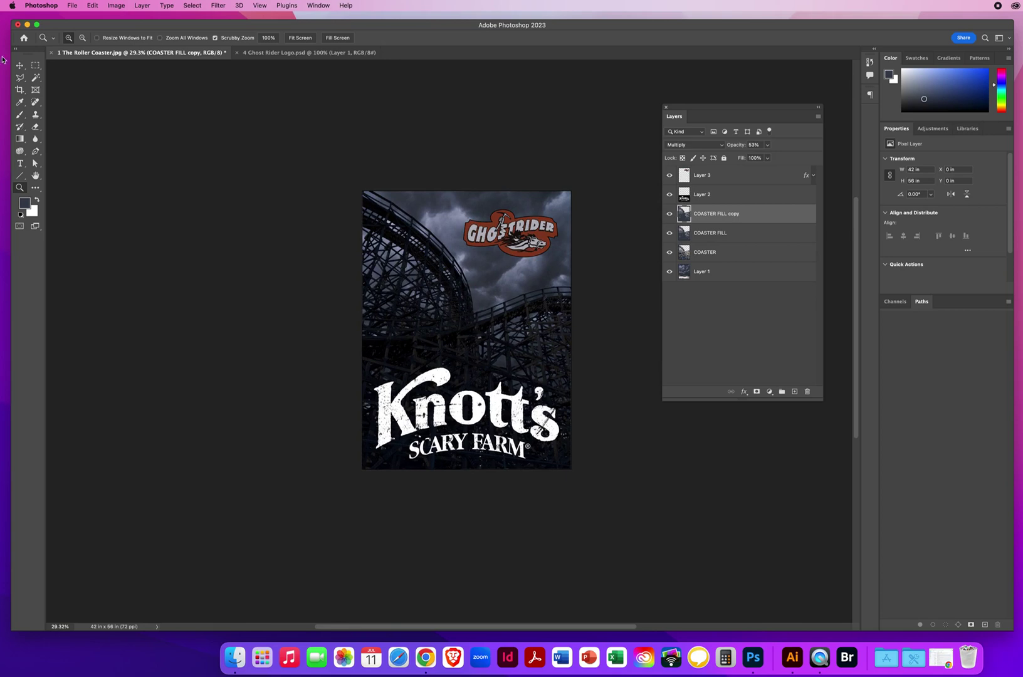
click(19, 65)
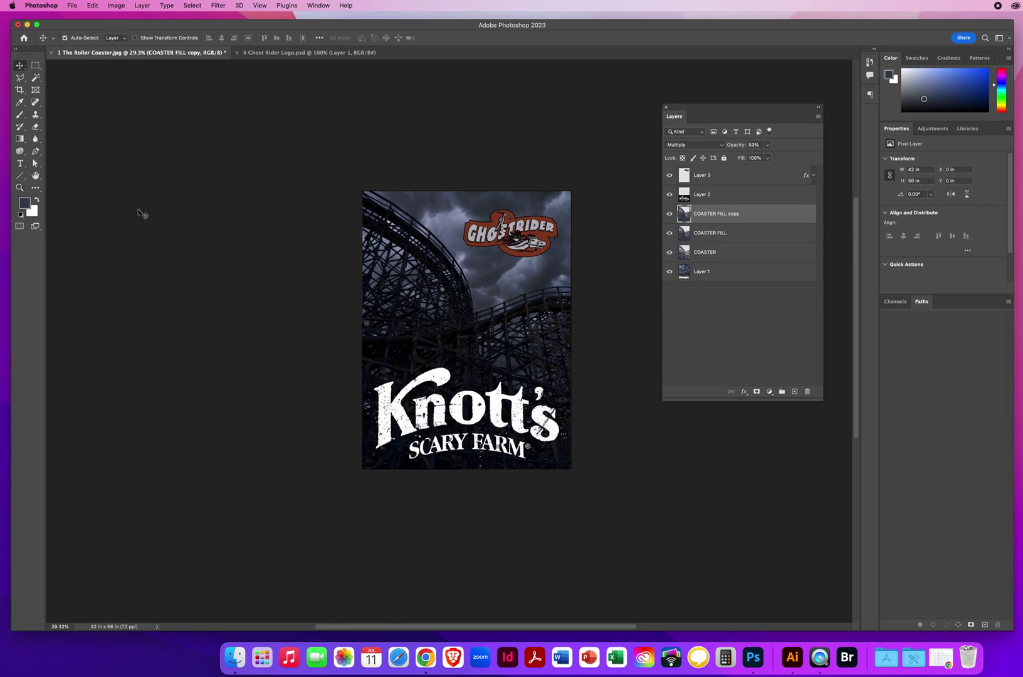
Step: Set the Magic Wand to Contiguous and close the 4 Ghost Rider Logo.psd document
click(36, 78)
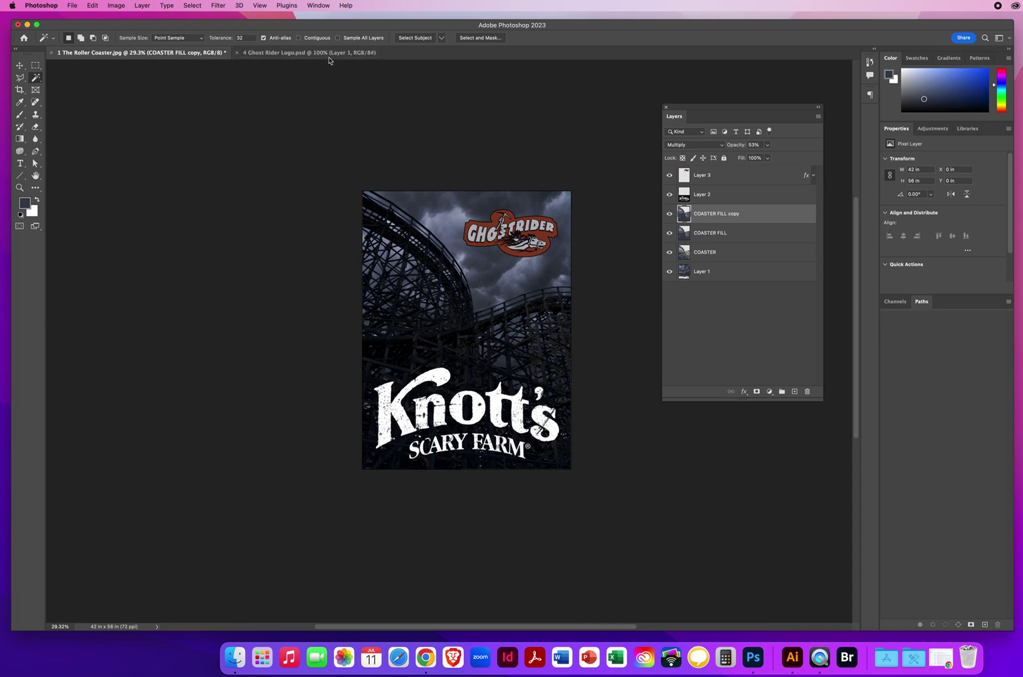
click(299, 38)
click(242, 56)
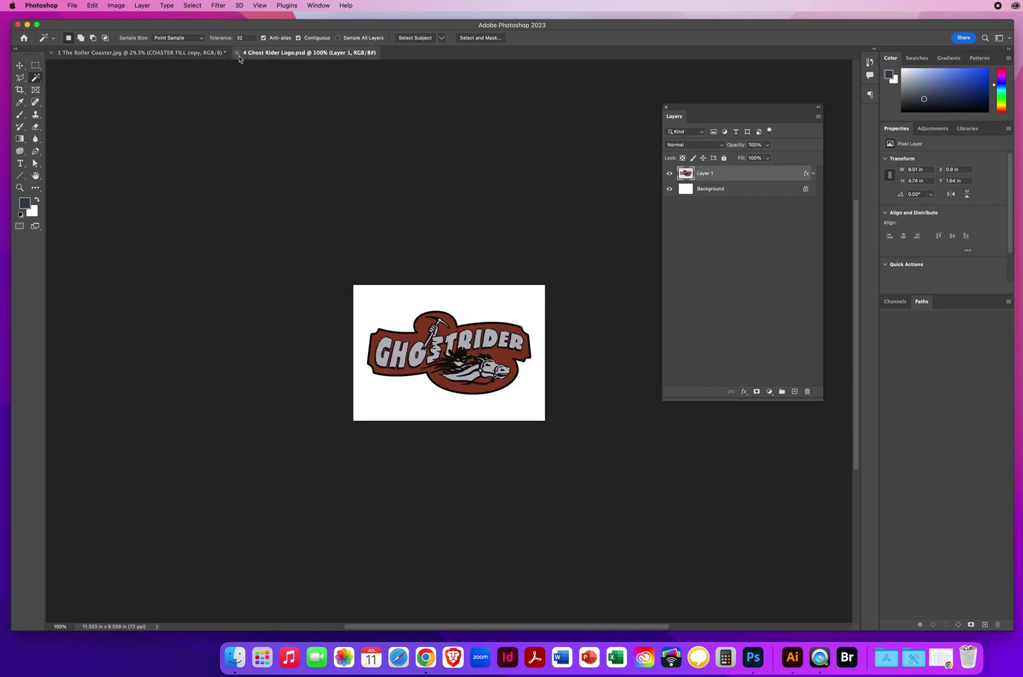
click(237, 54)
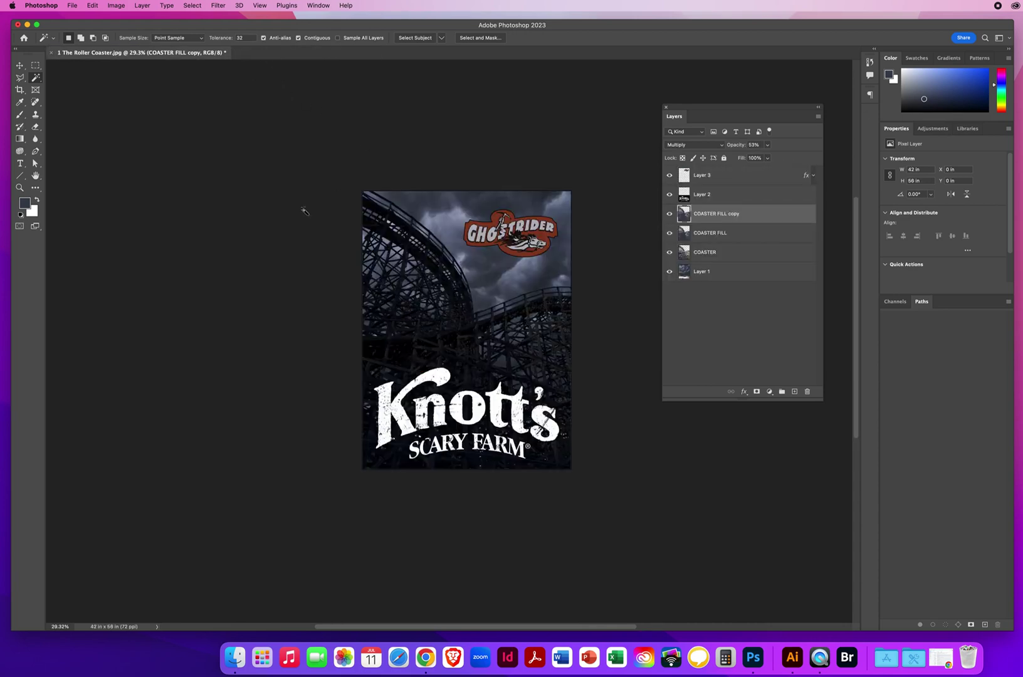
Step: Zoom in on the finished poster and return to the Move tool
click(20, 66)
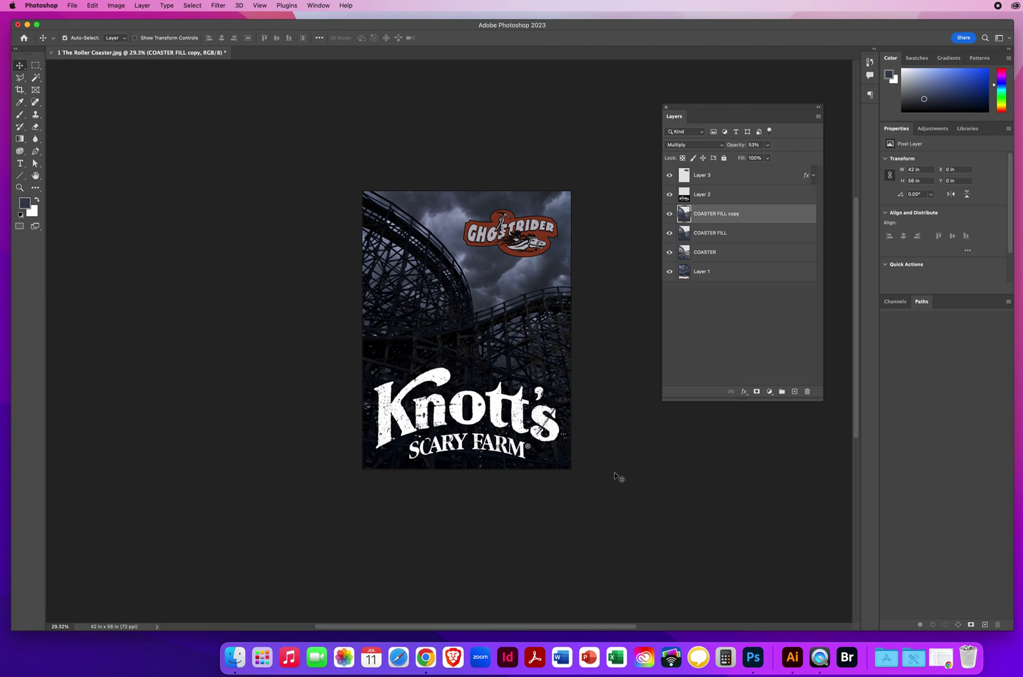
click(20, 188)
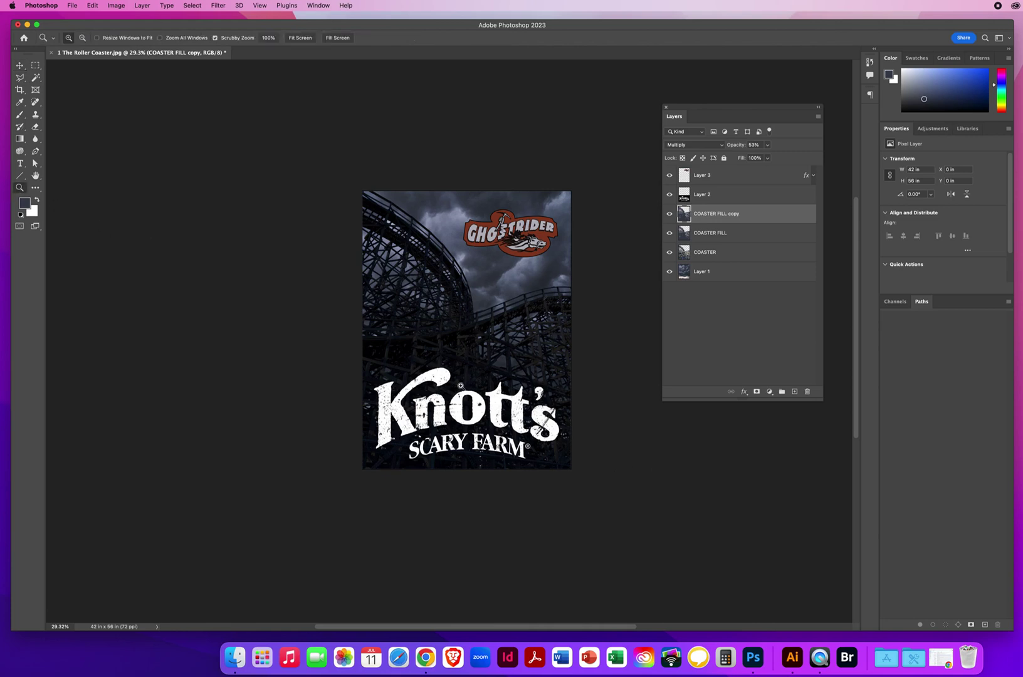
drag(488, 312, 451, 336)
click(19, 65)
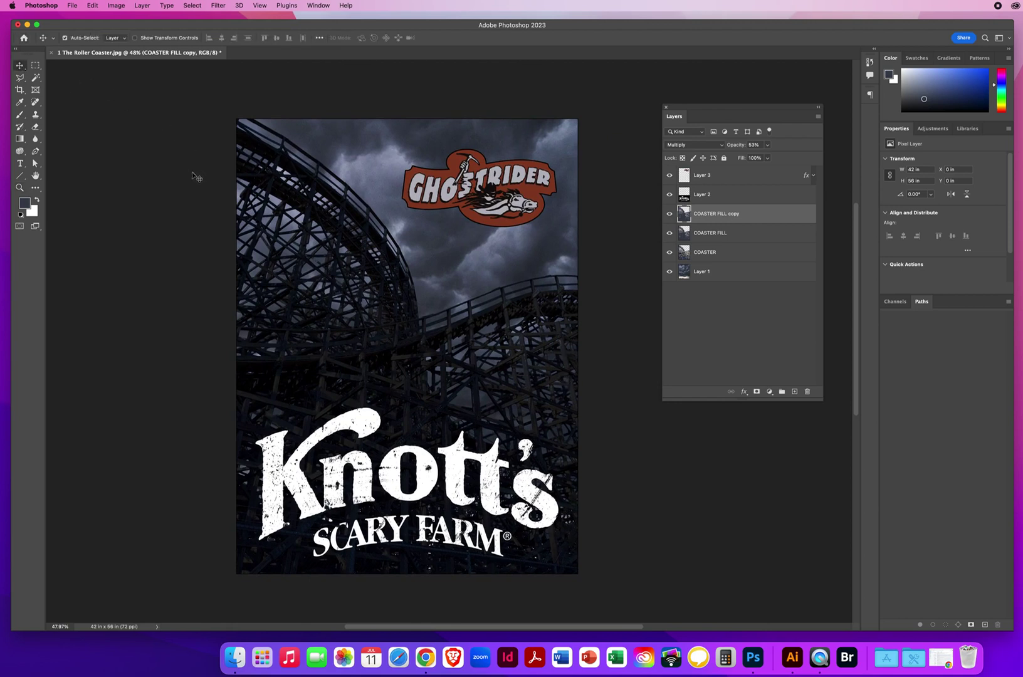
Step: Save a JPEG copy of the poster to the Desktop, named with the author's name plus 'KnottsAd', accepting default quality
click(73, 6)
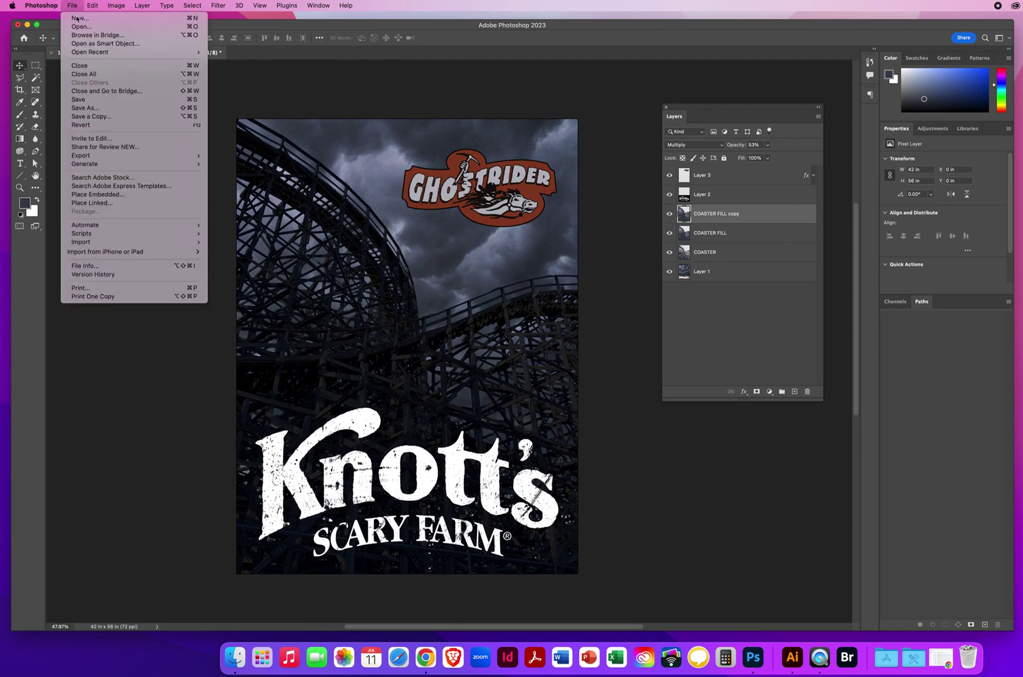
click(89, 117)
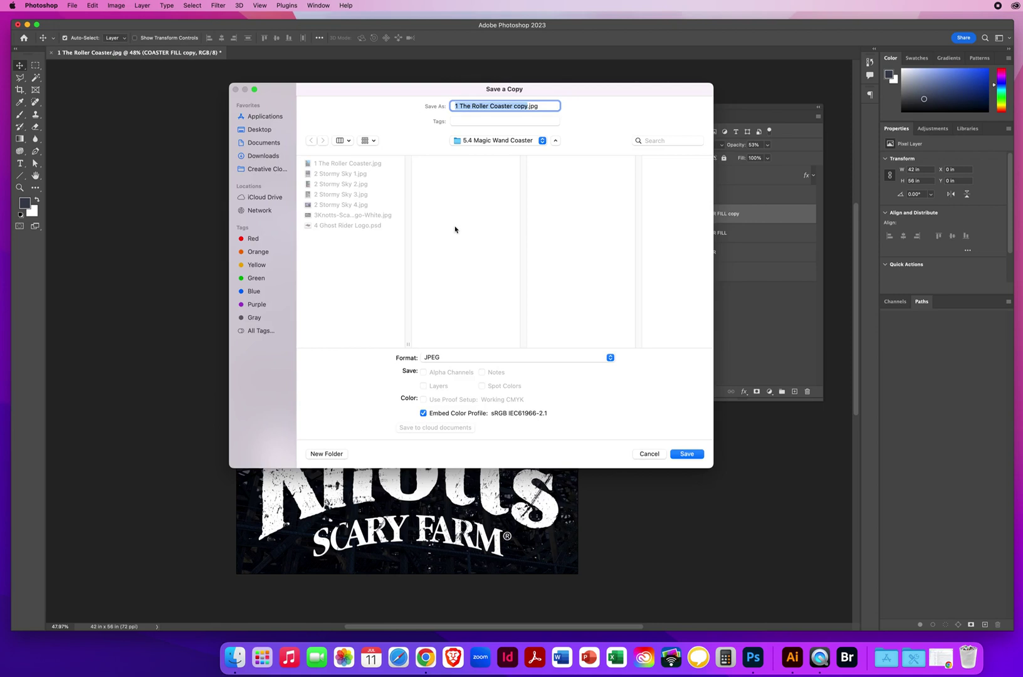
click(447, 358)
click(447, 358)
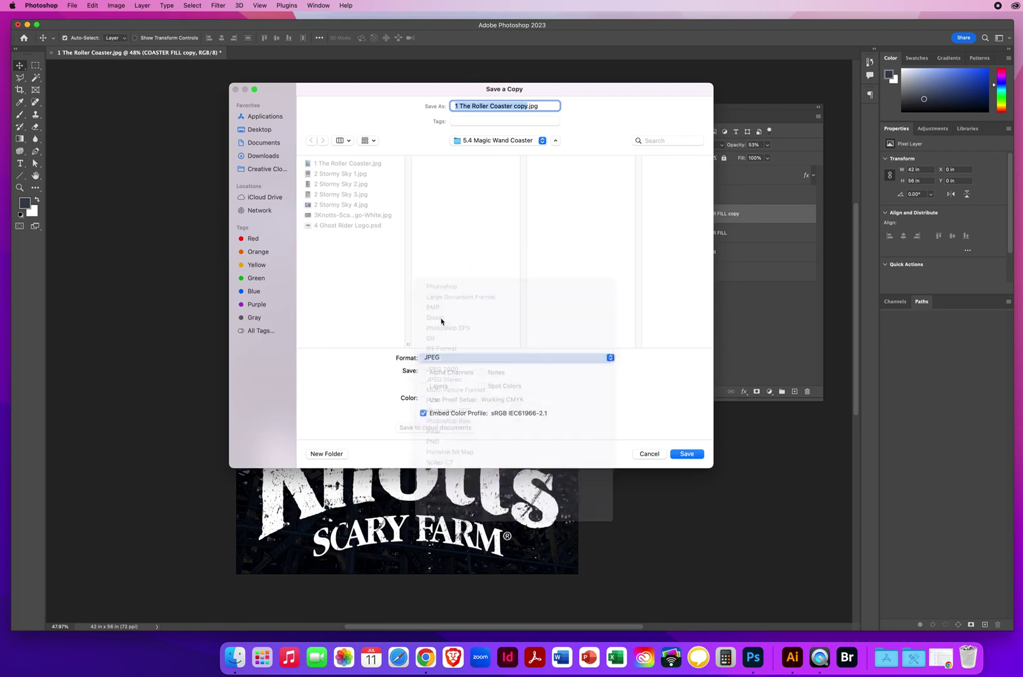
click(261, 130)
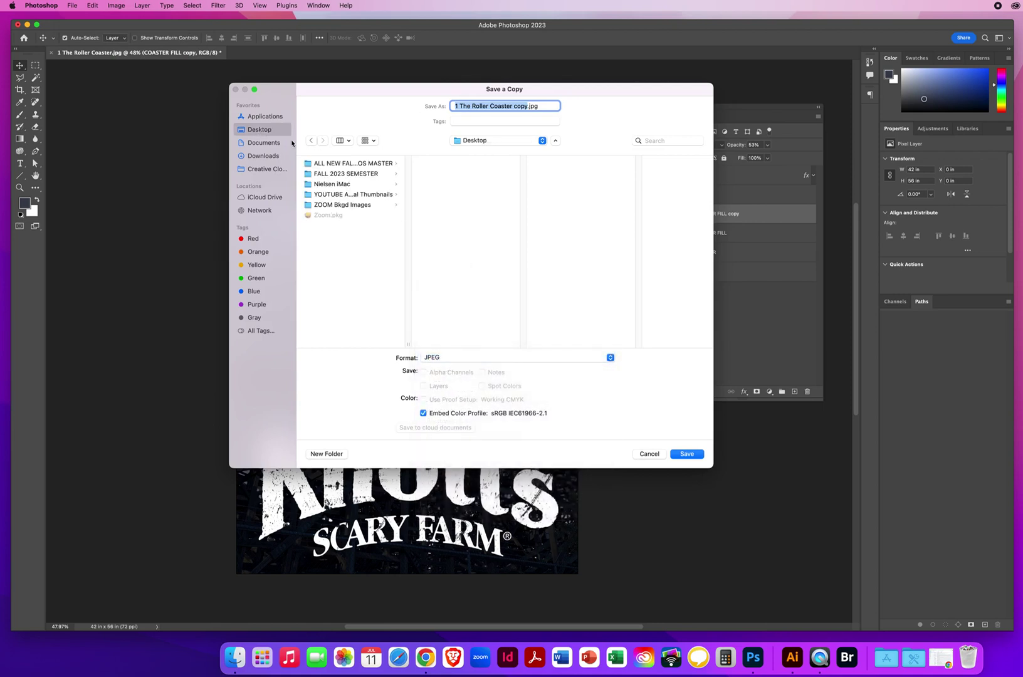
text(NielsenChrisKnottsAd)
click(688, 454)
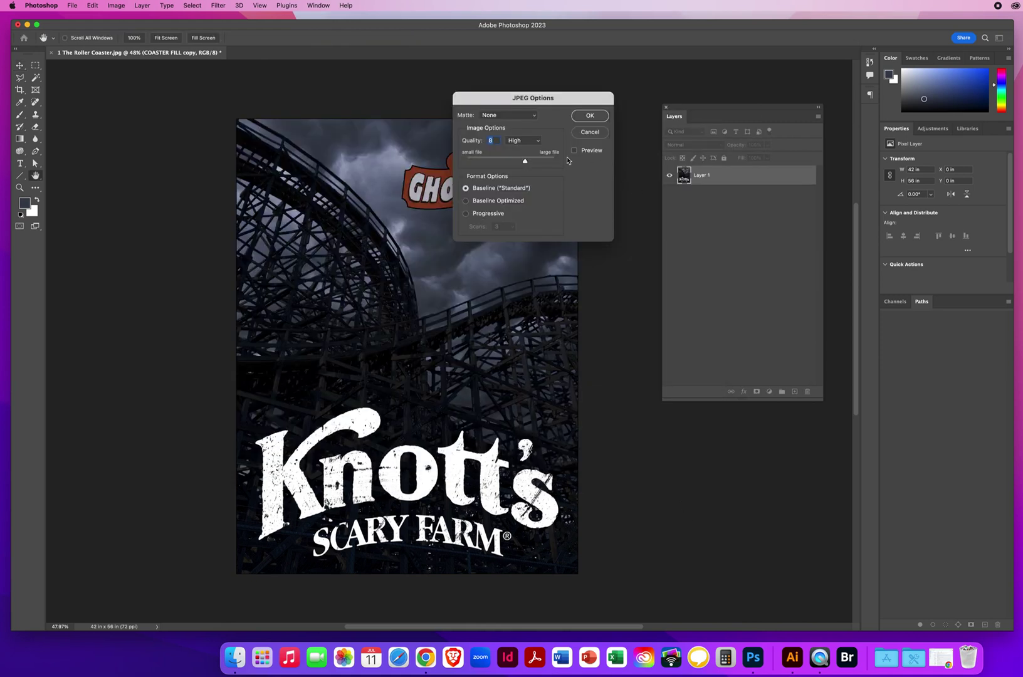
click(590, 116)
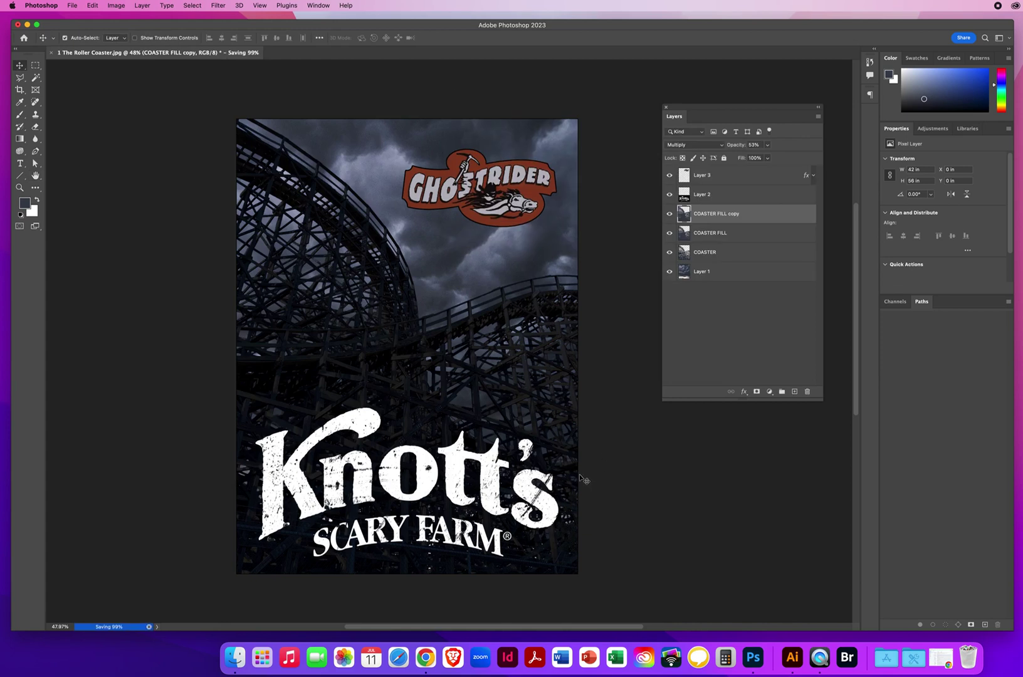